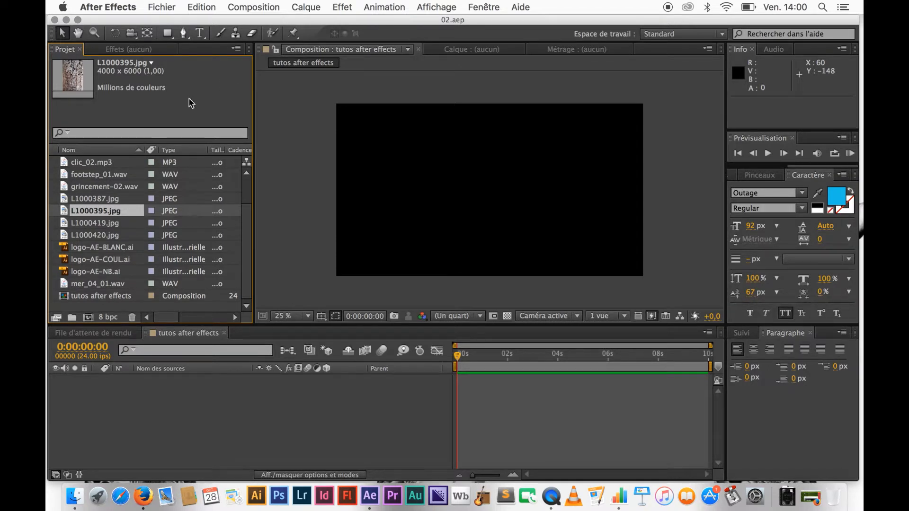
Step: Look through the list of imported media files in the project
{"action": "left_click", "coordinate": [188, 337]}
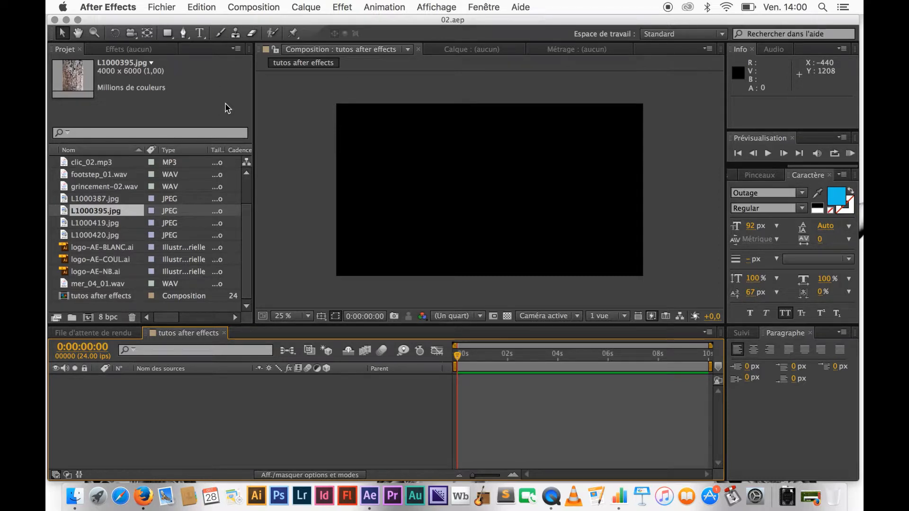
{"action": "left_click", "coordinate": [203, 110]}
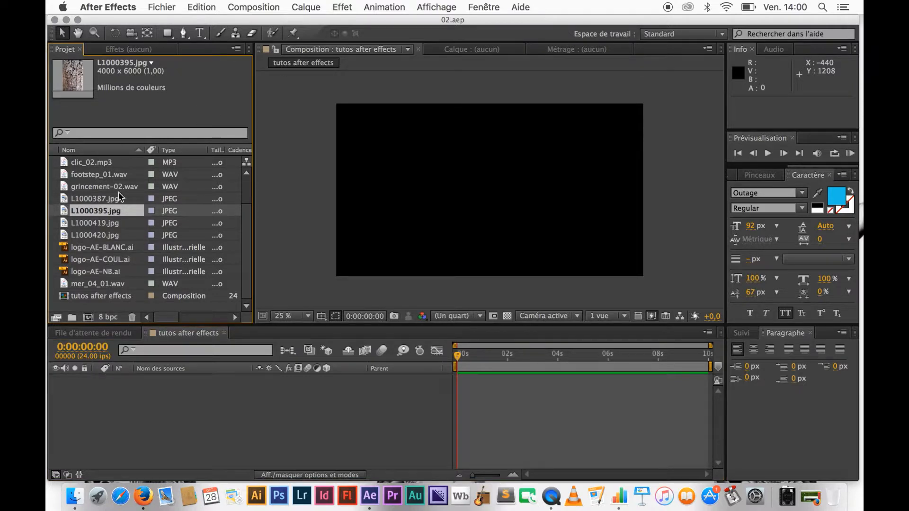
{"action": "scroll", "coordinate": [131, 174], "scroll_direction": "up", "scroll_amount": 1}
{"action": "scroll", "coordinate": [131, 174], "scroll_direction": "up", "scroll_amount": 2}
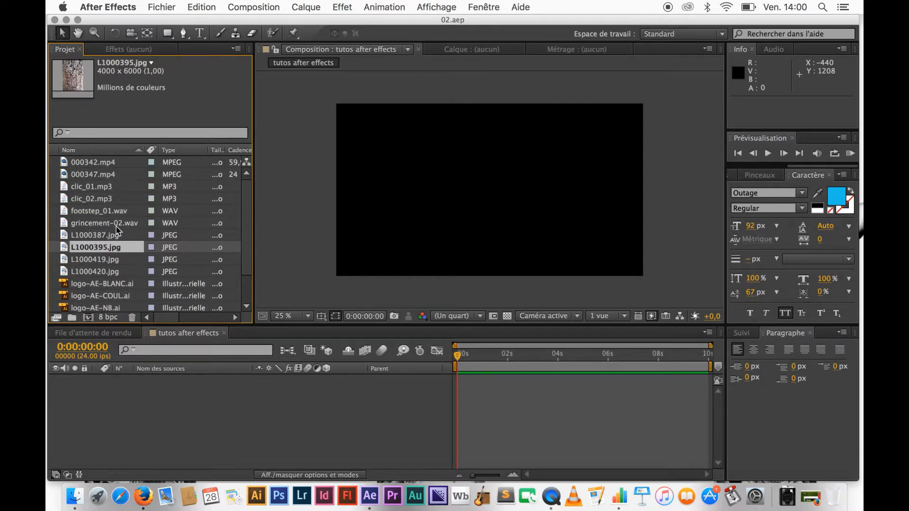
{"action": "scroll", "coordinate": [126, 231], "scroll_direction": "down", "scroll_amount": 3}
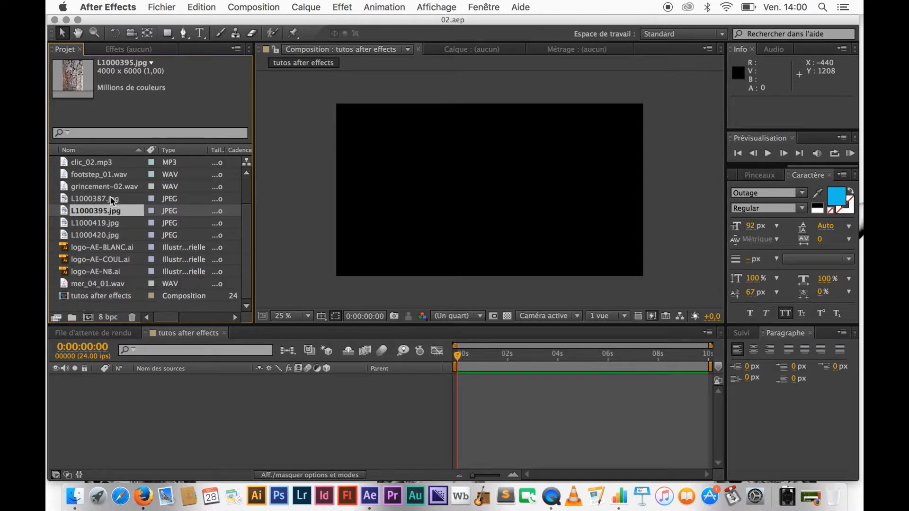
{"action": "scroll", "coordinate": [111, 184], "scroll_direction": "up", "scroll_amount": 3}
{"action": "scroll", "coordinate": [113, 260], "scroll_direction": "down", "scroll_amount": 3}
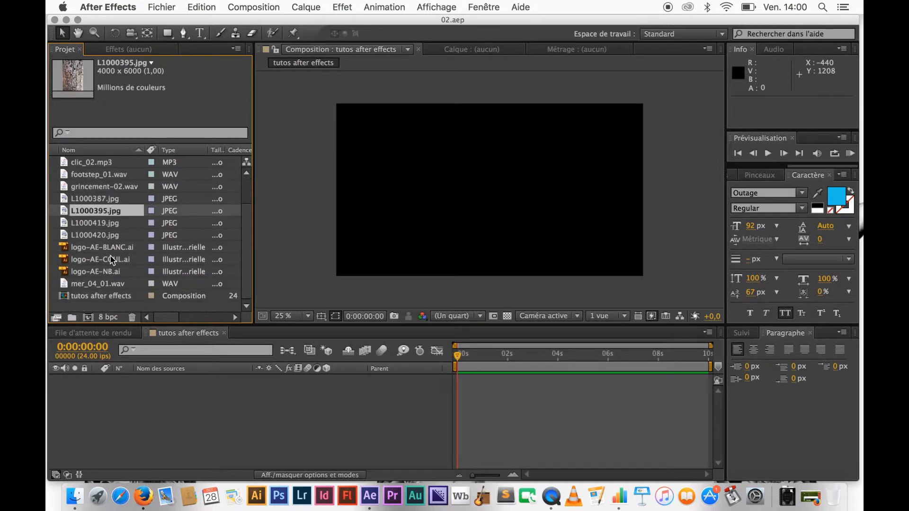
Step: Create two project folders named "audio" and "images"
{"action": "left_click", "coordinate": [72, 317]}
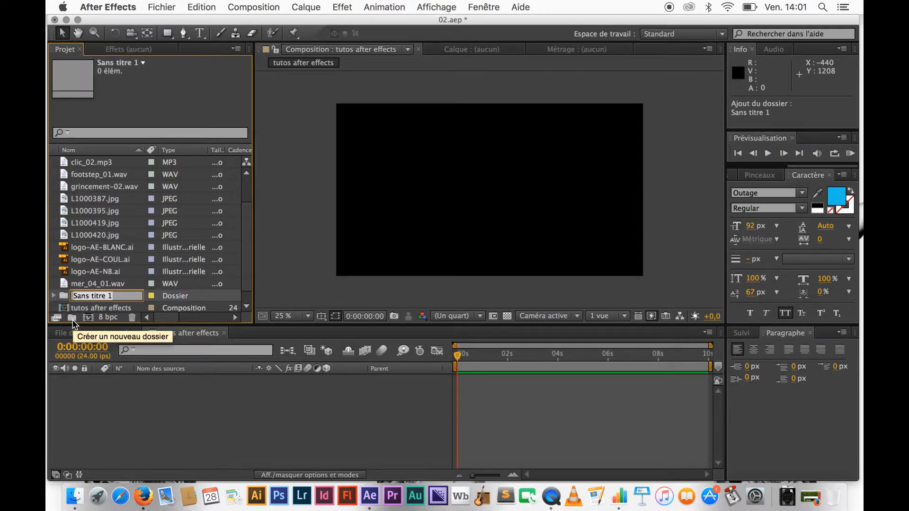
{"action": "type", "text": "audio"}
{"action": "key", "text": "Return"}
{"action": "left_click", "coordinate": [61, 295]}
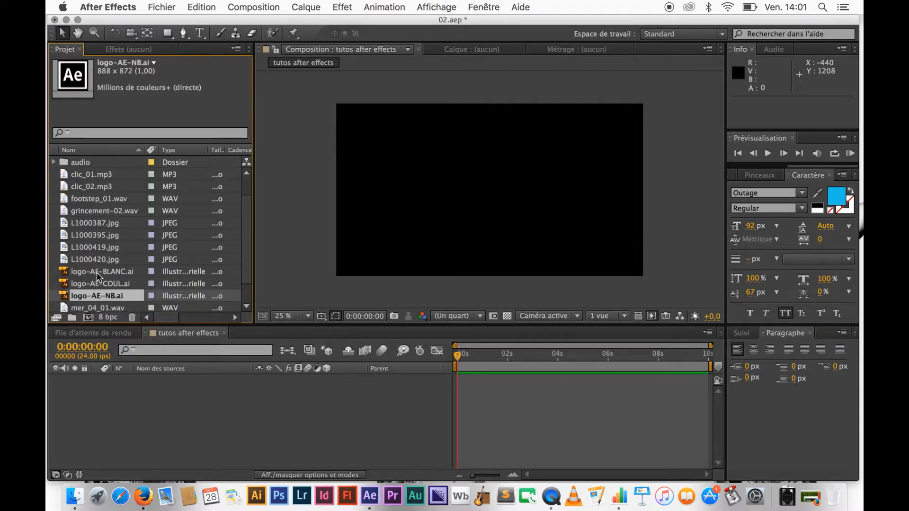
{"action": "left_click", "coordinate": [72, 317]}
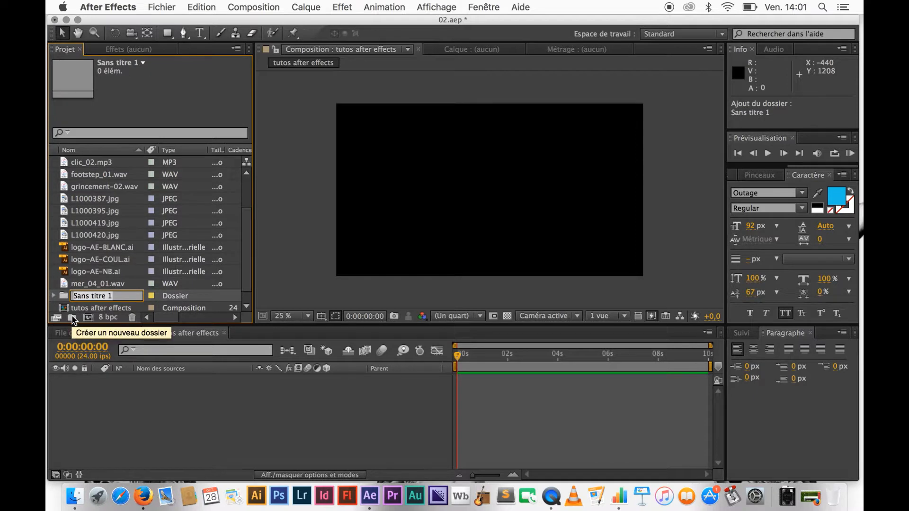
{"action": "type", "text": "images"}
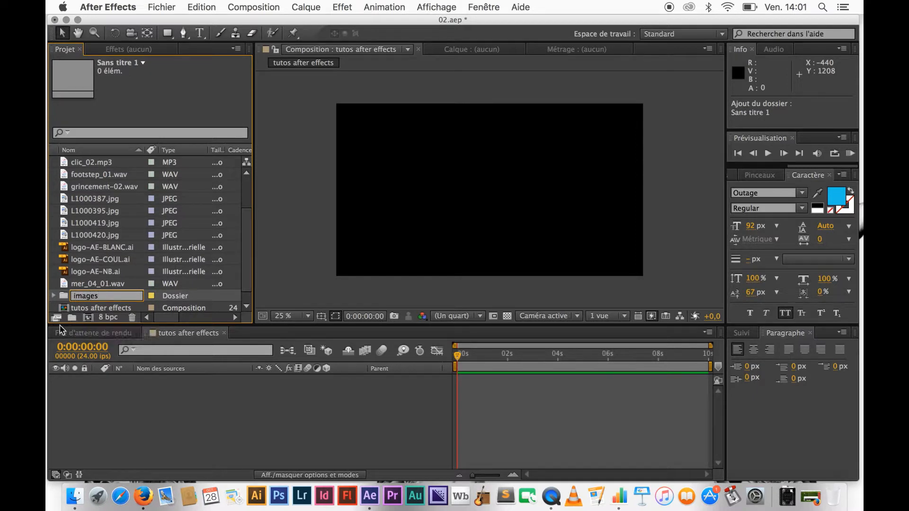
{"action": "left_click", "coordinate": [72, 318]}
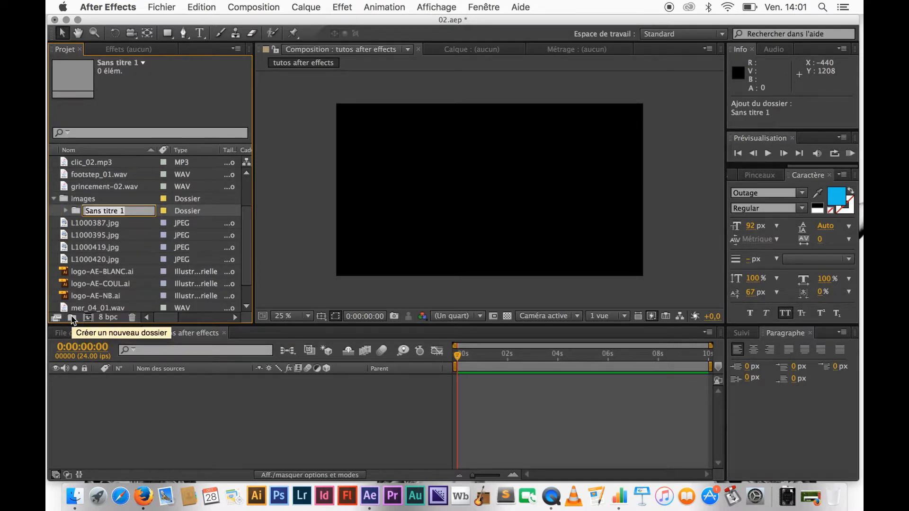
{"action": "left_click", "coordinate": [76, 212]}
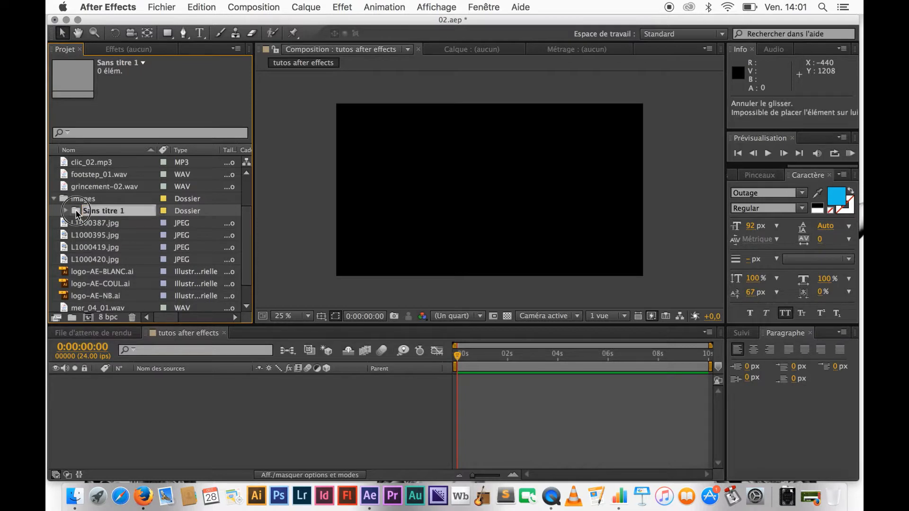
{"action": "left_click_drag", "start_coordinate": [76, 212], "coordinate": [54, 196]}
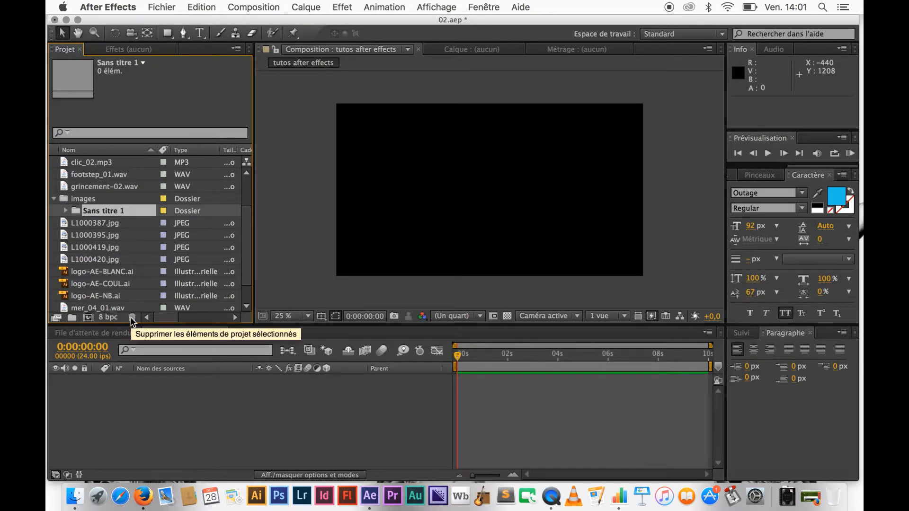
{"action": "left_click", "coordinate": [132, 318]}
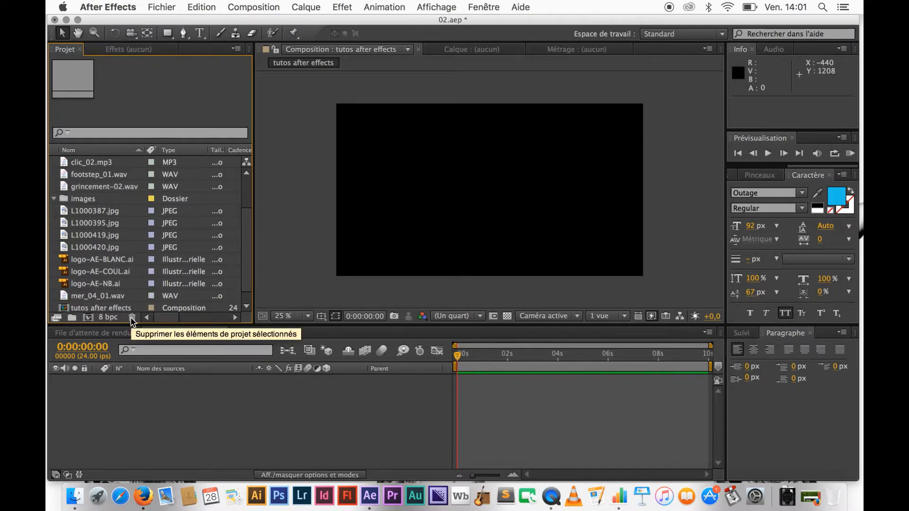
Step: Create a folder named "elements graphiques" at the top level of the project
{"action": "left_click", "coordinate": [72, 318]}
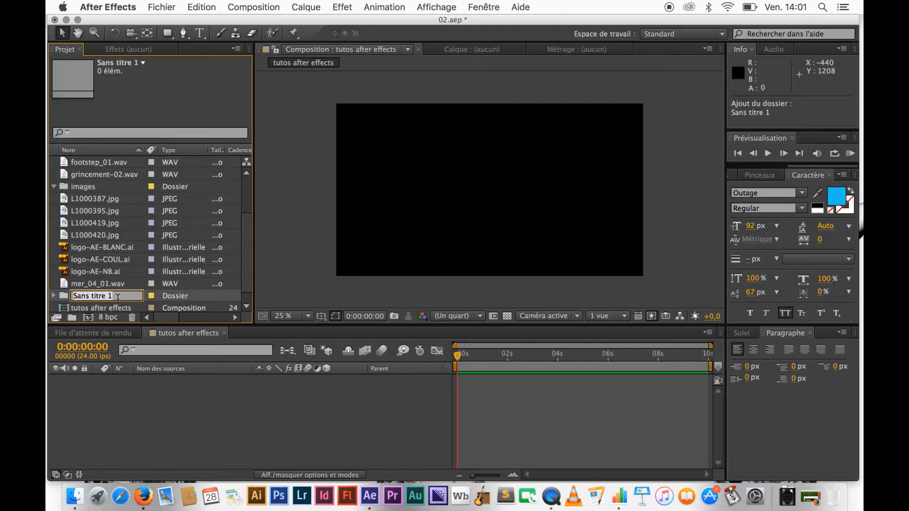
{"action": "type", "text": "elem"}
{"action": "type", "text": "ents gra"}
{"action": "type", "text": "phiques"}
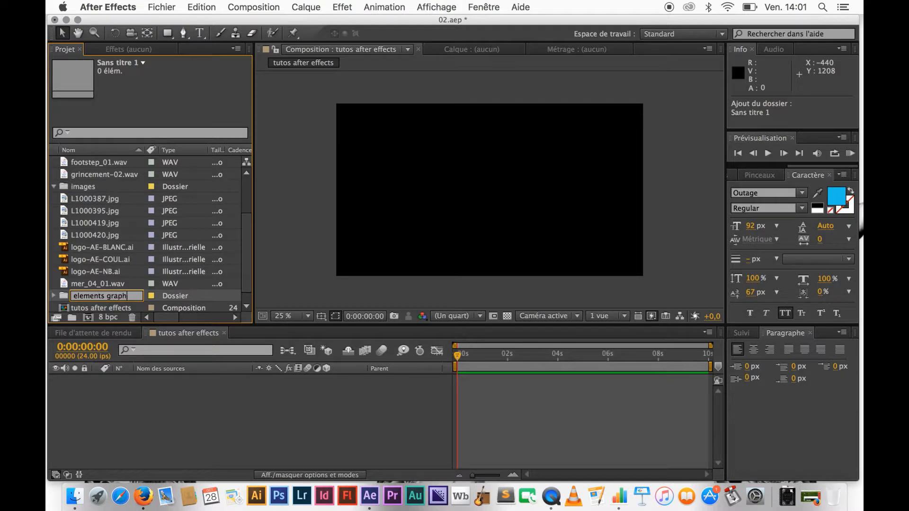
{"action": "left_click", "coordinate": [62, 295]}
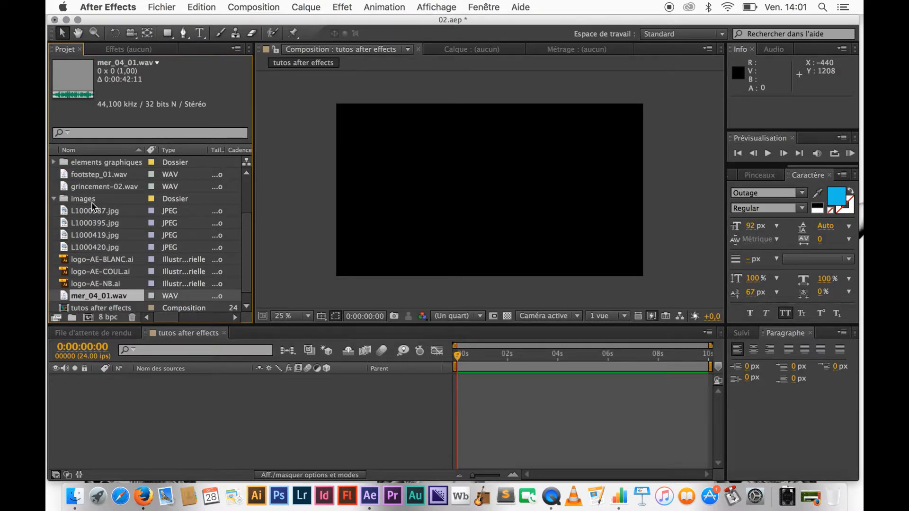
Step: Move clic_01.mp3, clic_02.mp3, footstep_01.wav, grincement-02.wav and mer_04_01.wav into the audio folder
{"action": "scroll", "coordinate": [92, 201], "scroll_direction": "up", "scroll_amount": 3}
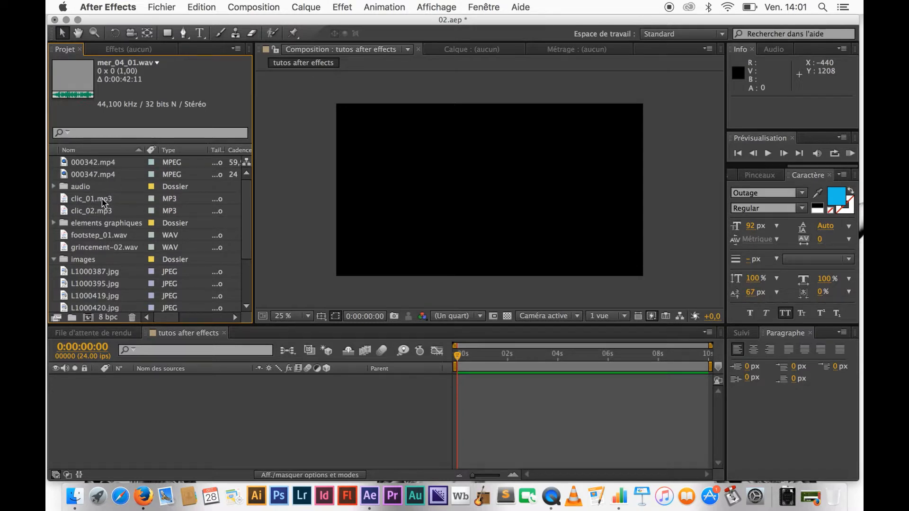
{"action": "left_click", "coordinate": [138, 202]}
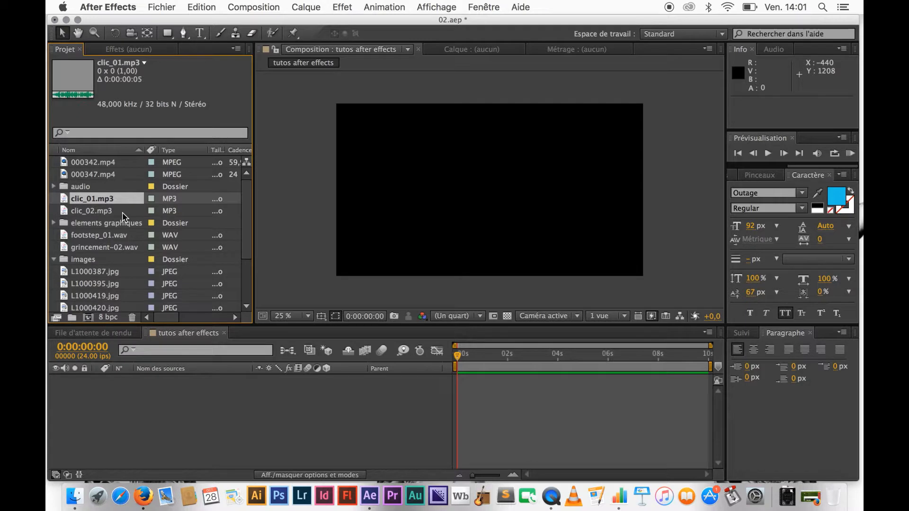
{"action": "left_click", "coordinate": [122, 212], "text": "shift"}
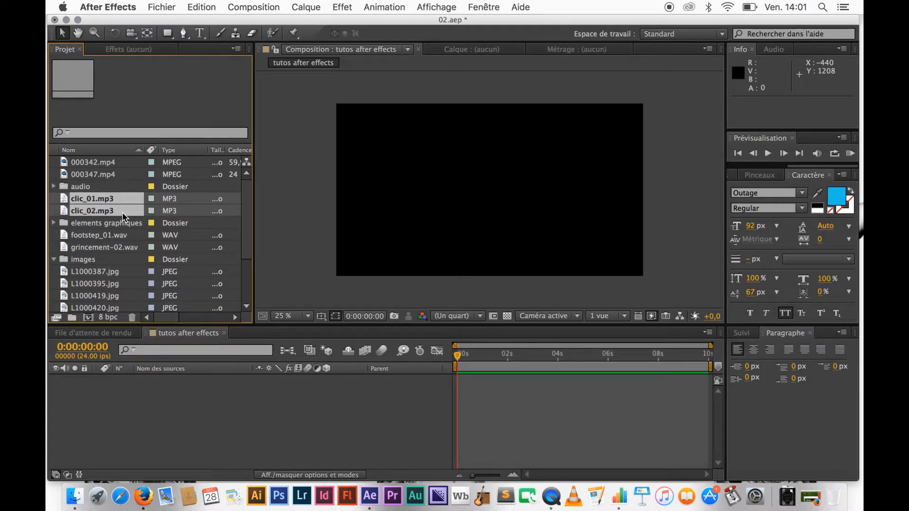
{"action": "left_click", "coordinate": [135, 238], "text": "super"}
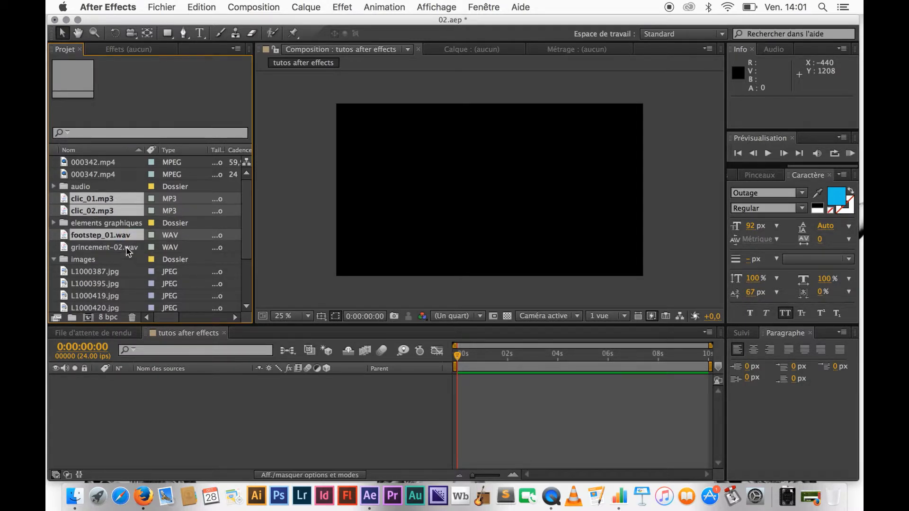
{"action": "left_click", "coordinate": [126, 247], "text": "super"}
{"action": "scroll", "coordinate": [128, 277], "scroll_direction": "down", "scroll_amount": 3}
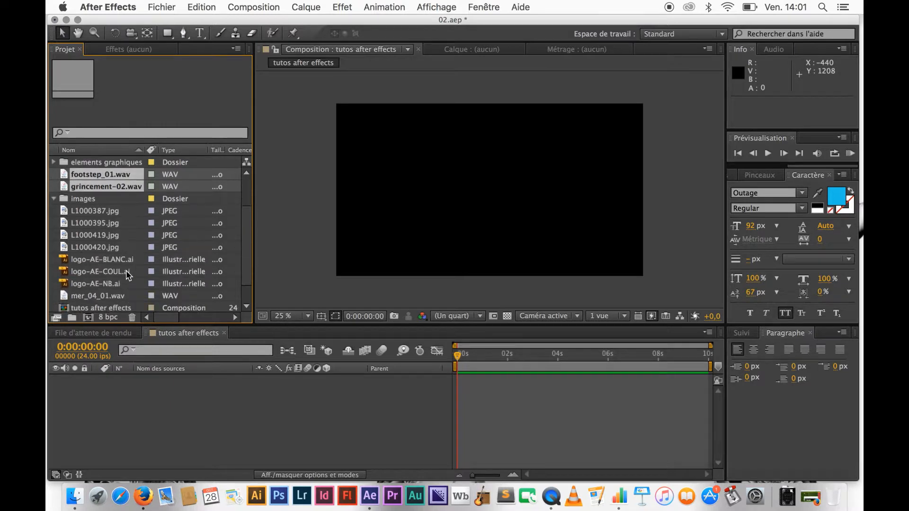
{"action": "left_click", "coordinate": [130, 287], "text": "super"}
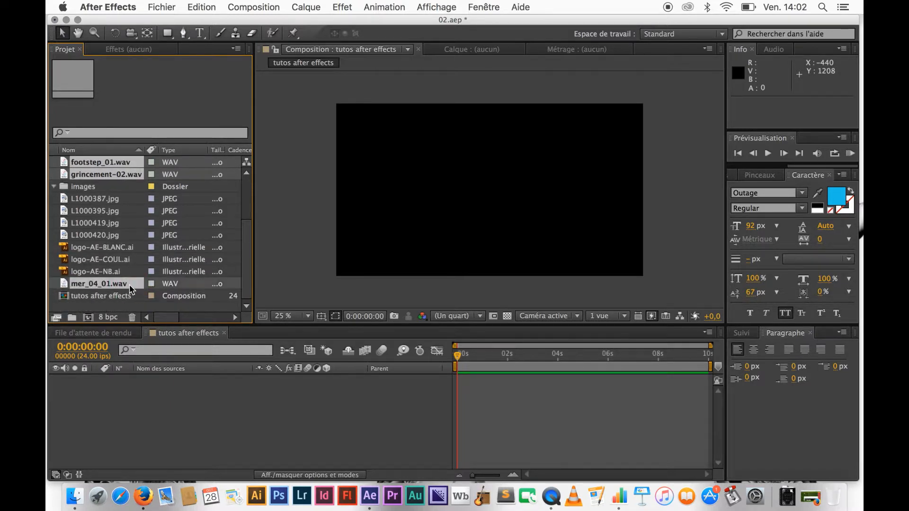
{"action": "scroll", "coordinate": [124, 237], "scroll_direction": "up", "scroll_amount": 3}
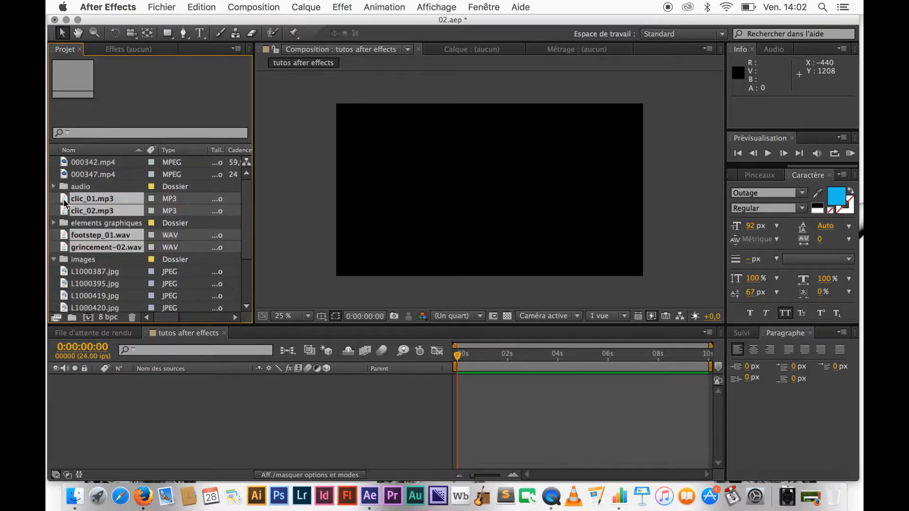
{"action": "left_click_drag", "start_coordinate": [63, 201], "coordinate": [128, 185]}
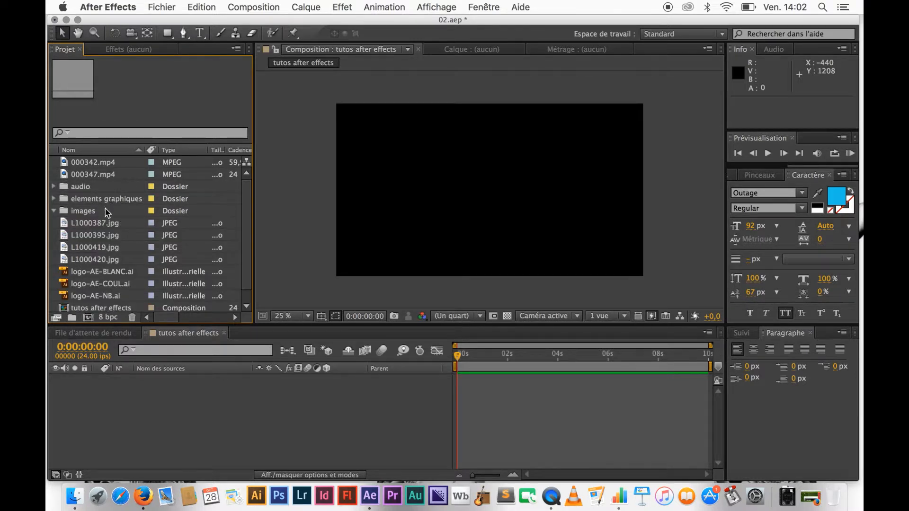
Step: Move the three Illustrator logos, logo-AE-BLANC.ai, logo-AE-COUL.ai and logo-AE-NB.ai, into the elements graphiques folder
{"action": "left_click", "coordinate": [99, 273]}
{"action": "left_click", "coordinate": [96, 294], "text": "shift"}
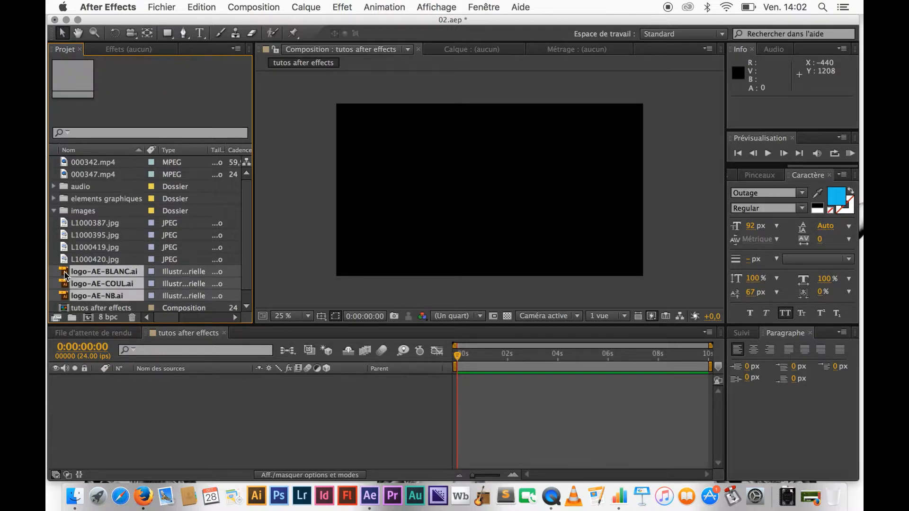
{"action": "left_click_drag", "start_coordinate": [64, 271], "coordinate": [99, 200]}
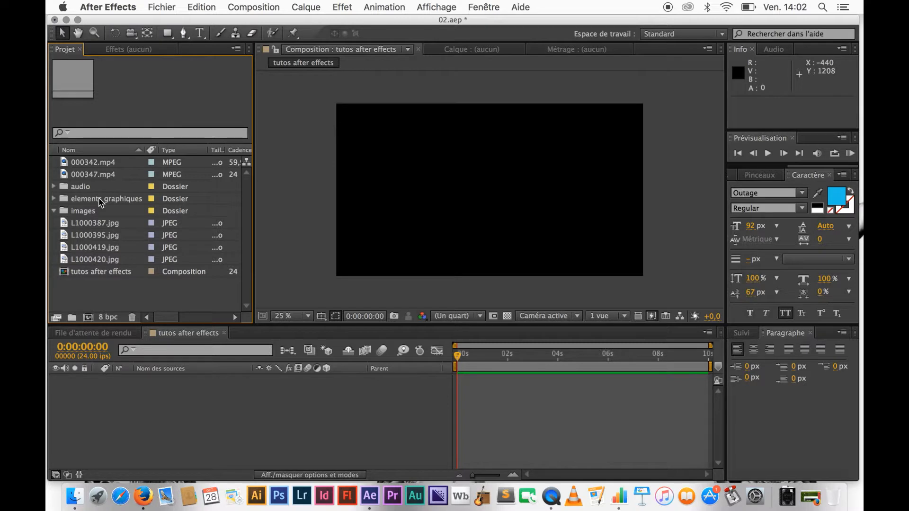
{"action": "left_click", "coordinate": [65, 202]}
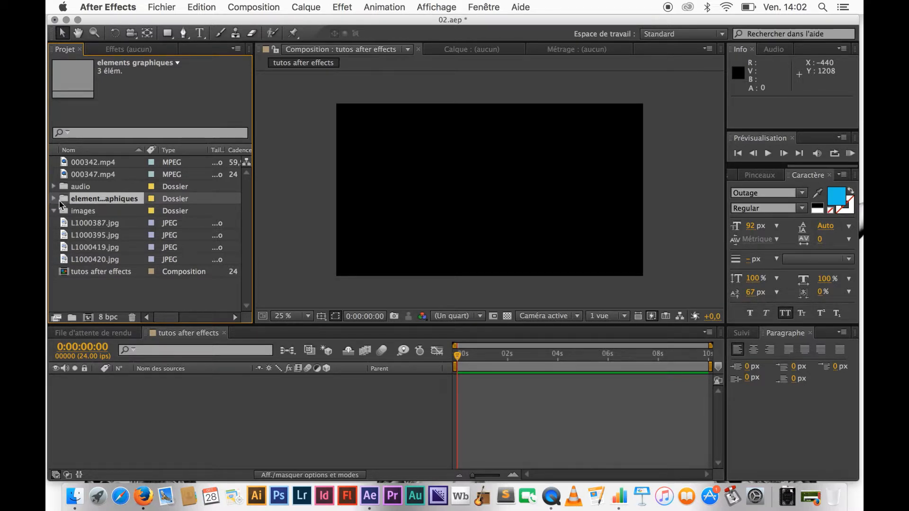
Step: Move the four JPEG photos, L1000387 through L1000420, into the images folder and collapse it
{"action": "left_click", "coordinate": [93, 225]}
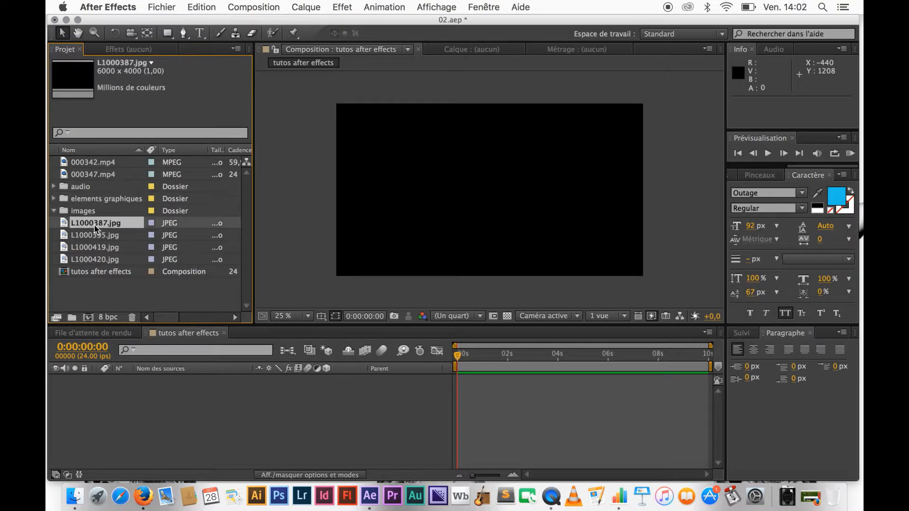
{"action": "left_click", "coordinate": [105, 261], "text": "shift"}
{"action": "left_click_drag", "start_coordinate": [65, 224], "coordinate": [66, 211]}
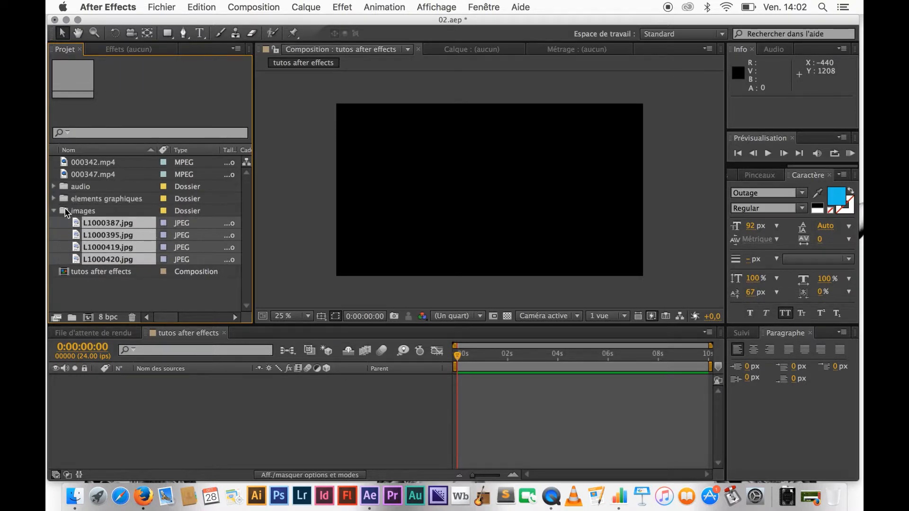
{"action": "left_click", "coordinate": [52, 211]}
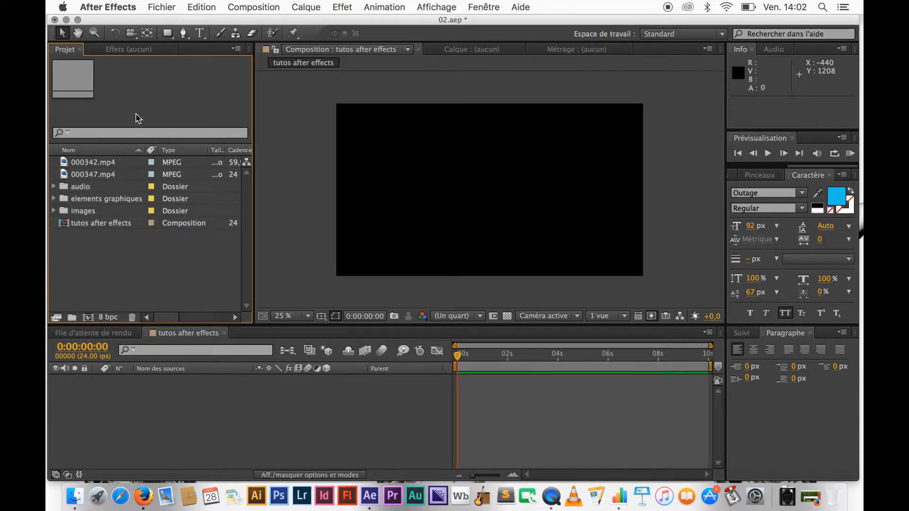
Step: Create a project folder named "videos" and move 000342.mp4 and 000347.mp4 into it
{"action": "left_click", "coordinate": [71, 318]}
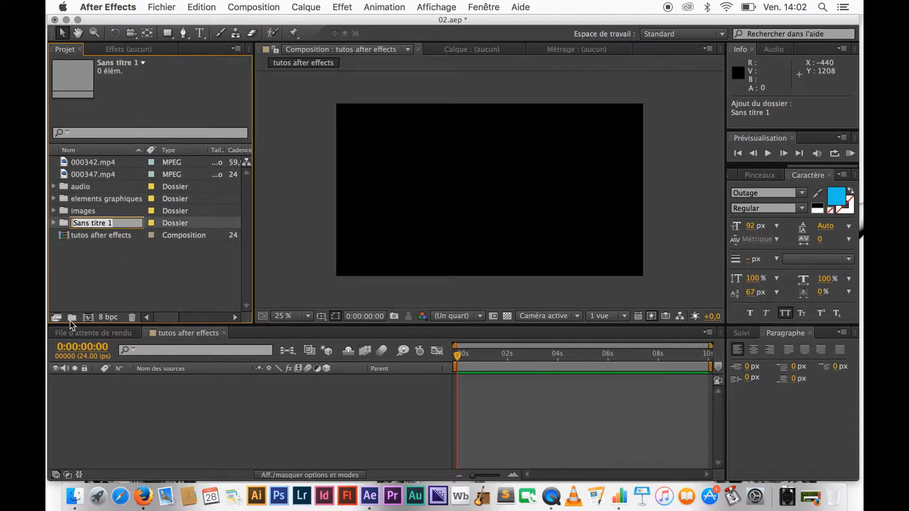
{"action": "type", "text": "videos"}
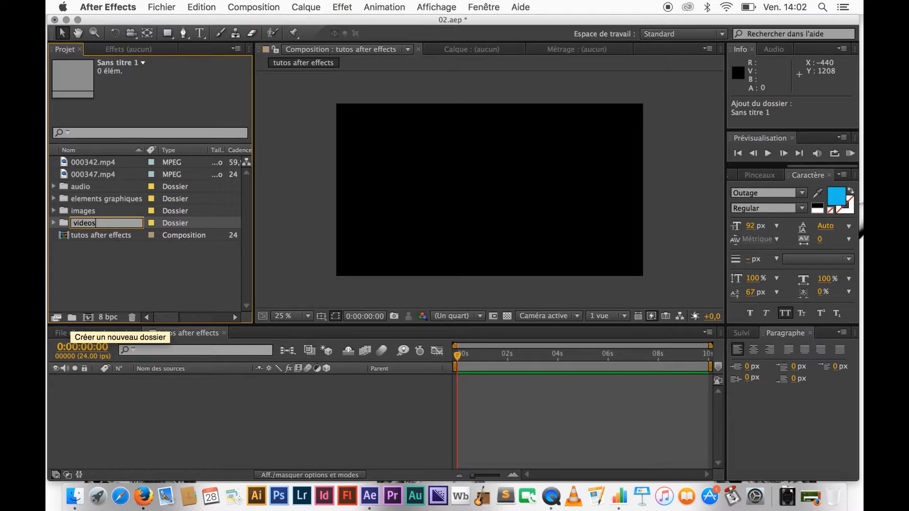
{"action": "left_click", "coordinate": [84, 176]}
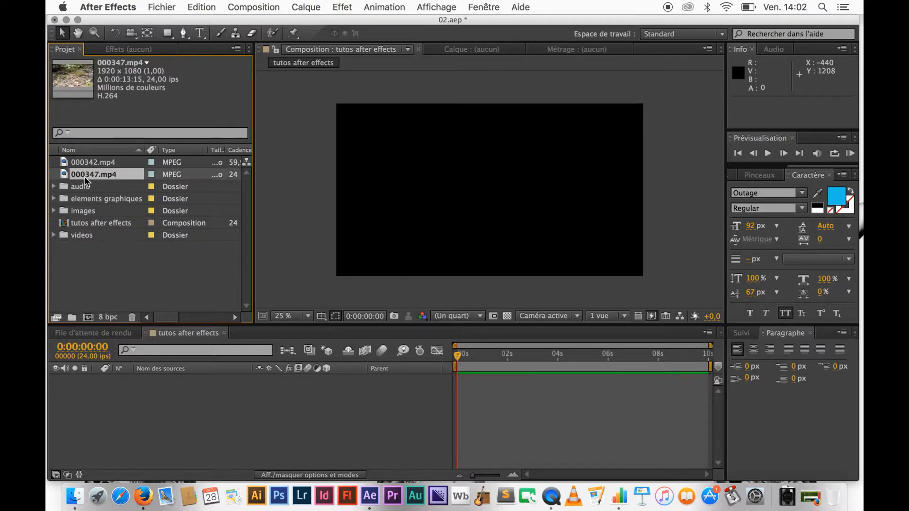
{"action": "left_click", "coordinate": [65, 162], "text": "shift"}
{"action": "left_click_drag", "start_coordinate": [65, 162], "coordinate": [65, 238]}
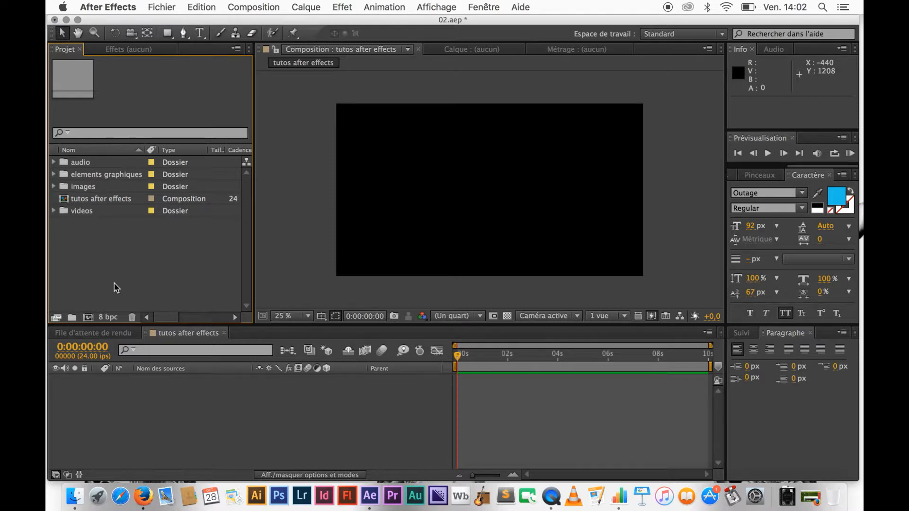
Step: Select the "tutos after effects" composition in the project
{"action": "left_click", "coordinate": [65, 198]}
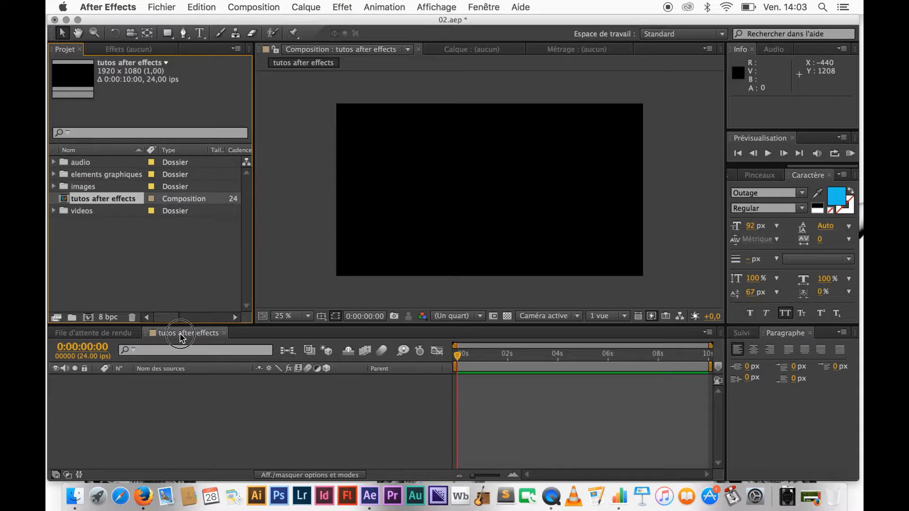
Step: Run a RAM preview of the empty "tutos after effects" composition and stop it
{"action": "left_click", "coordinate": [178, 332]}
{"action": "left_click", "coordinate": [66, 198]}
{"action": "left_click", "coordinate": [188, 334]}
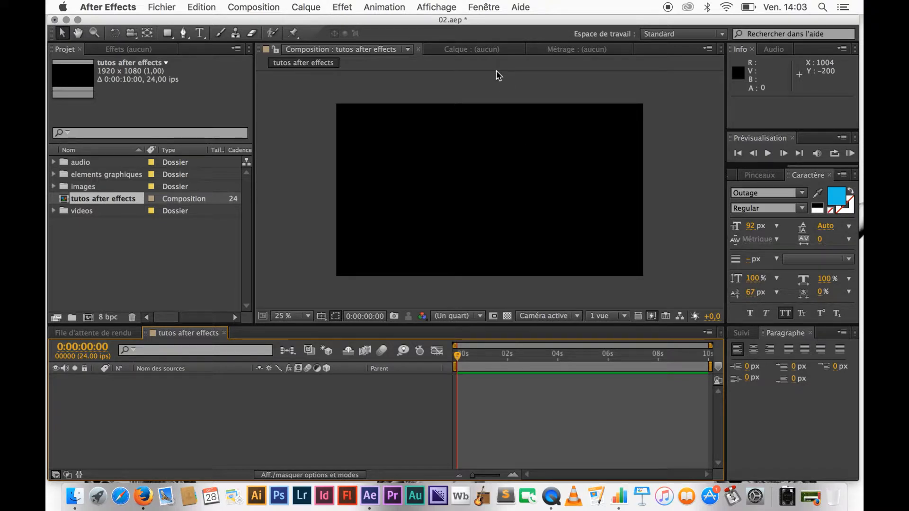
{"action": "left_click", "coordinate": [849, 153]}
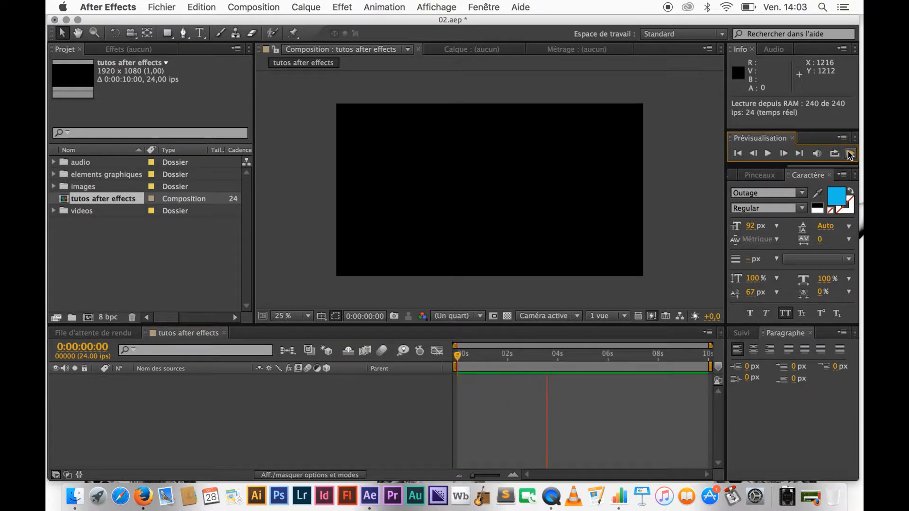
{"action": "left_click", "coordinate": [849, 153]}
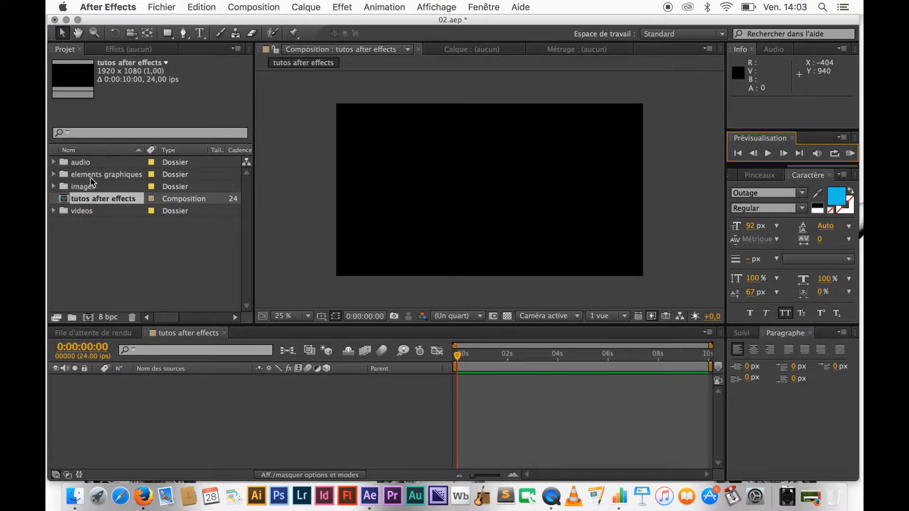
Step: Expand the videos folder and examine the information of its clips 000347.mp4 and 000342.mp4
{"action": "left_click", "coordinate": [65, 215]}
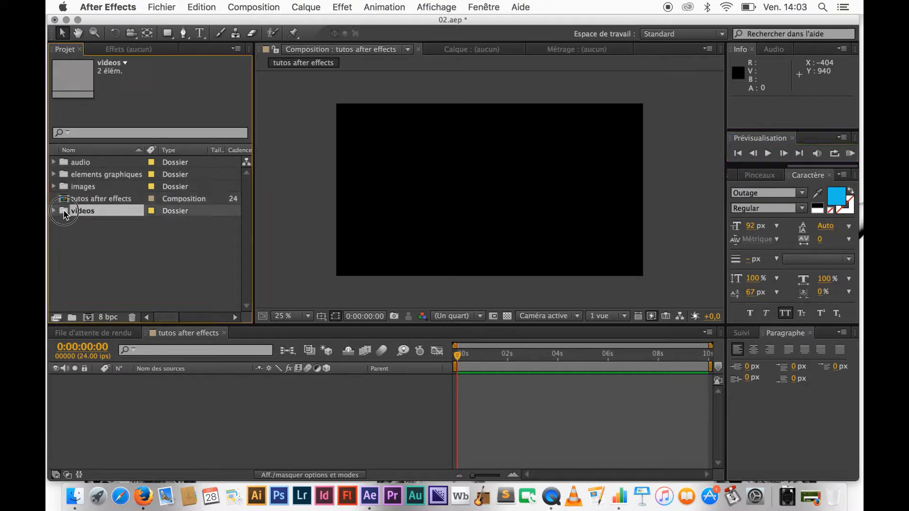
{"action": "left_click", "coordinate": [53, 212]}
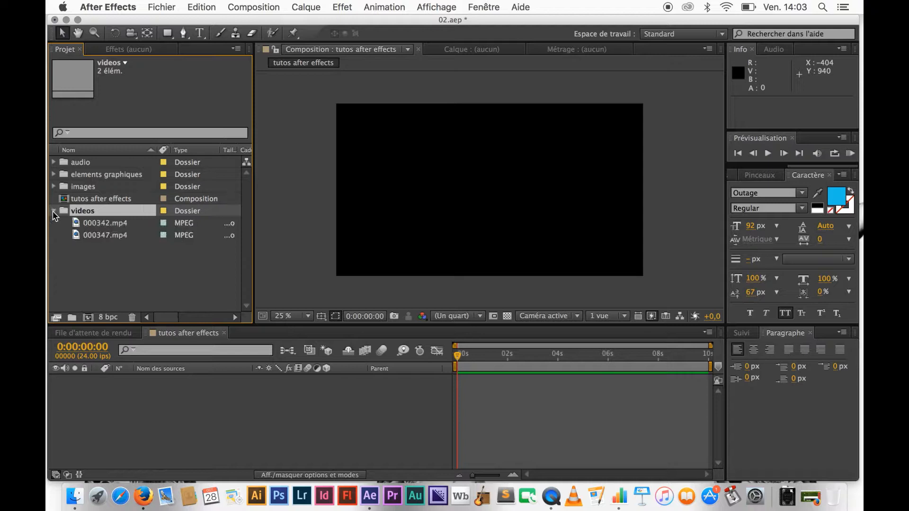
{"action": "left_click", "coordinate": [115, 236]}
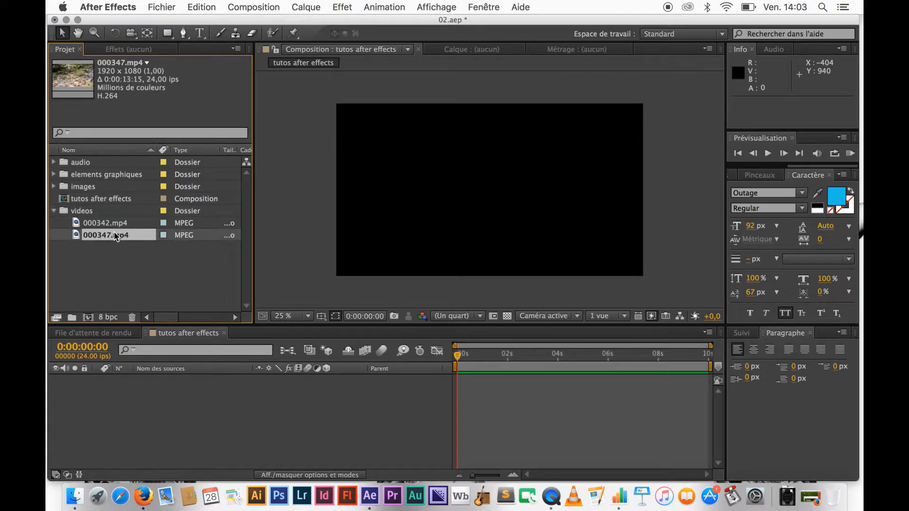
{"action": "key", "text": "space"}
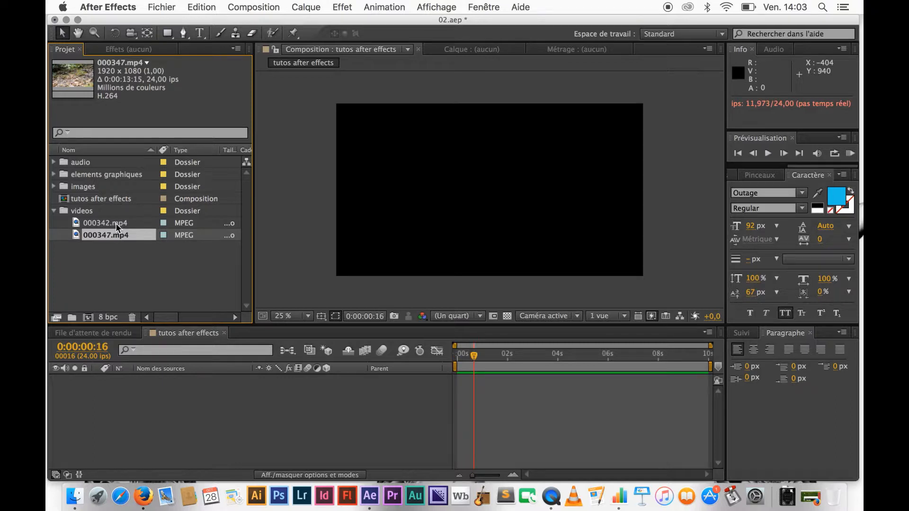
{"action": "left_click", "coordinate": [115, 223]}
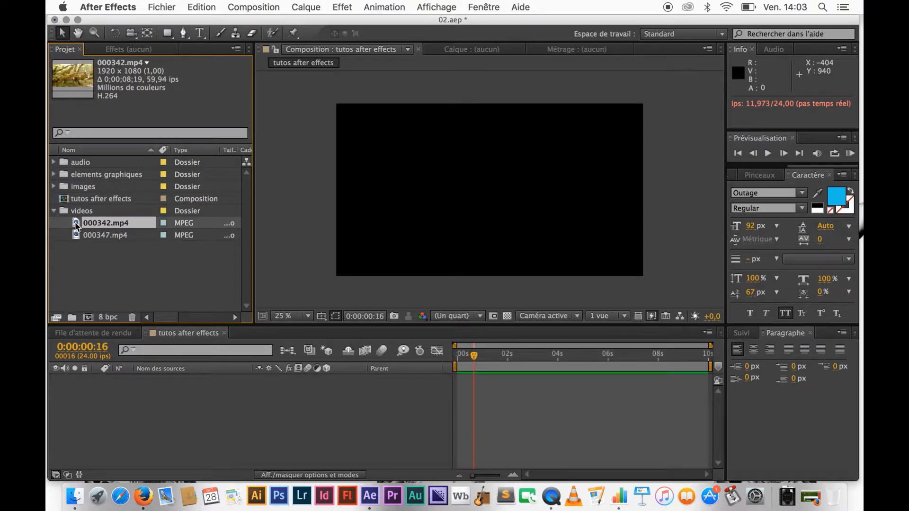
{"action": "left_click", "coordinate": [125, 268]}
{"action": "left_click", "coordinate": [77, 237]}
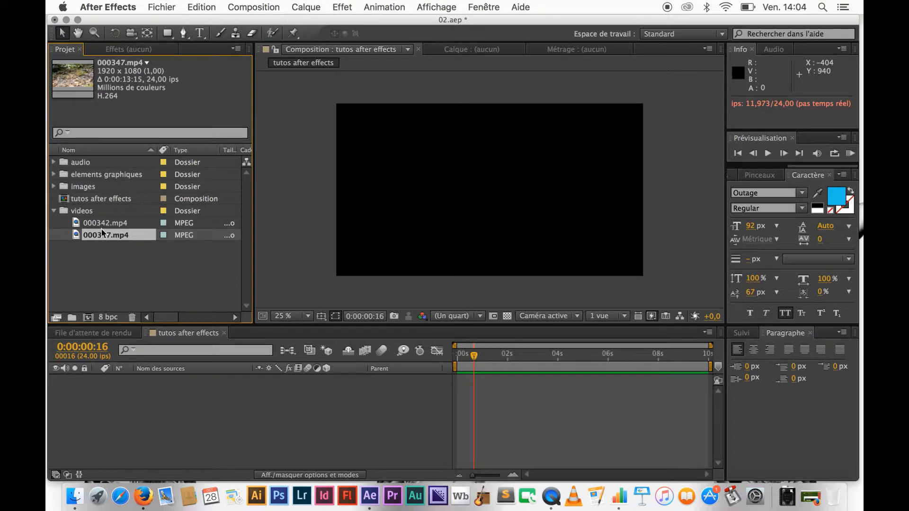
Step: Add 000342.mp4 from the videos folder to the timeline of the "tutos after effects" composition
{"action": "left_click", "coordinate": [88, 226]}
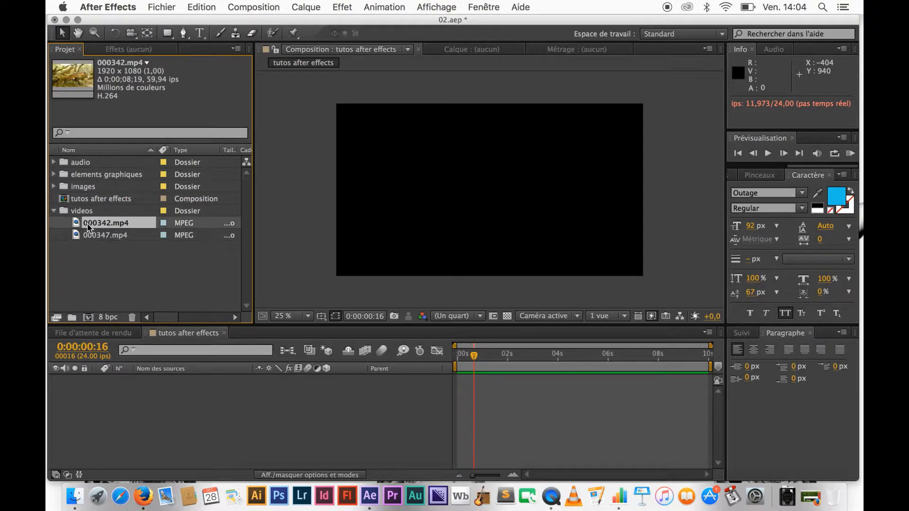
{"action": "left_click", "coordinate": [76, 224]}
{"action": "mouse_move", "coordinate": [76, 225]}
{"action": "left_mouse_down"}
{"action": "mouse_move", "coordinate": [94, 247]}
{"action": "mouse_move", "coordinate": [77, 226]}
{"action": "left_mouse_up"}
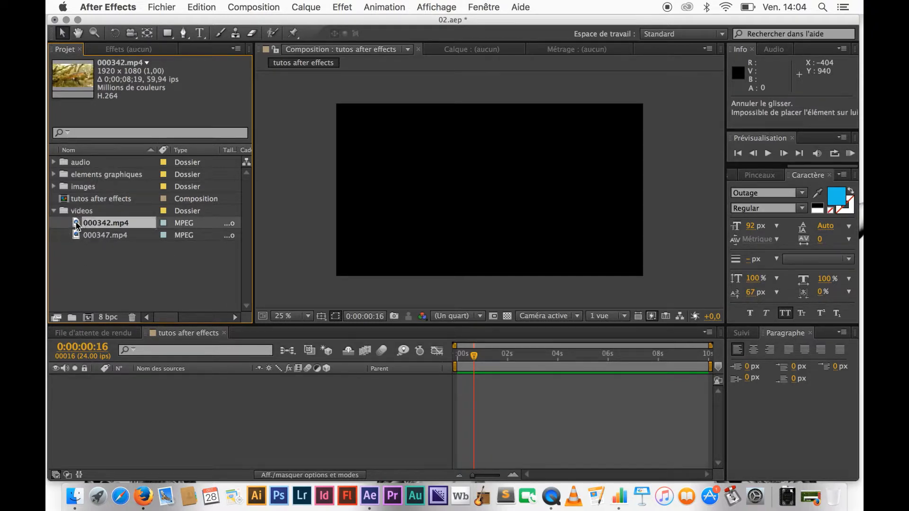
{"action": "left_click", "coordinate": [114, 224]}
{"action": "left_click_drag", "start_coordinate": [114, 224], "coordinate": [142, 403]}
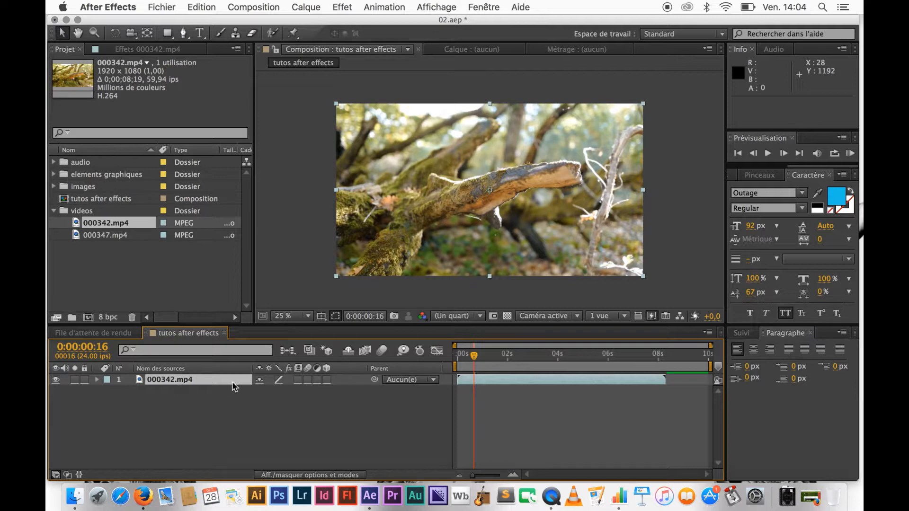
Step: View 000342.mp4 on its own in the footage viewer and close that viewer
{"action": "left_click", "coordinate": [107, 221]}
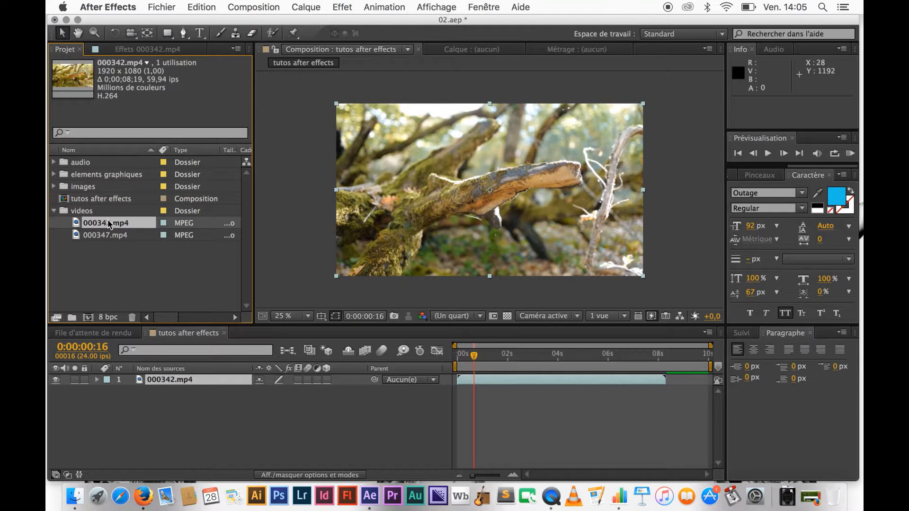
{"action": "double_click", "coordinate": [108, 223]}
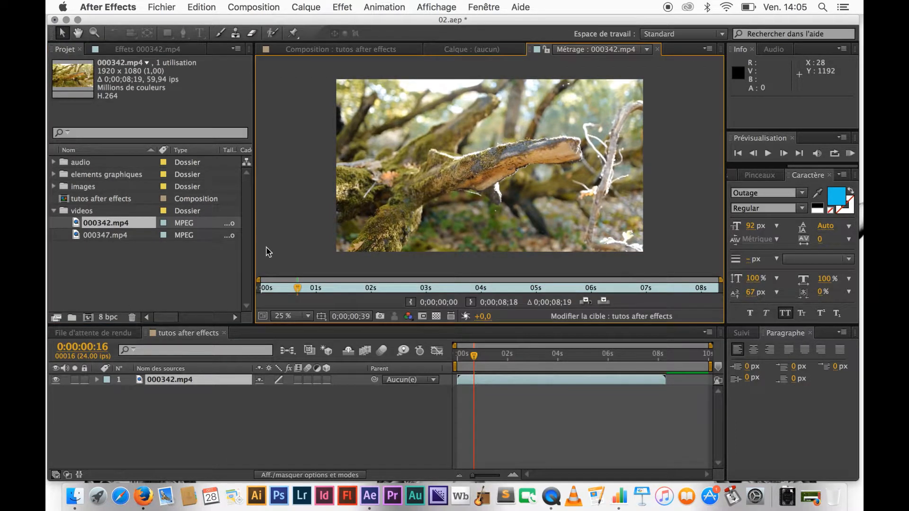
{"action": "left_click", "coordinate": [656, 49]}
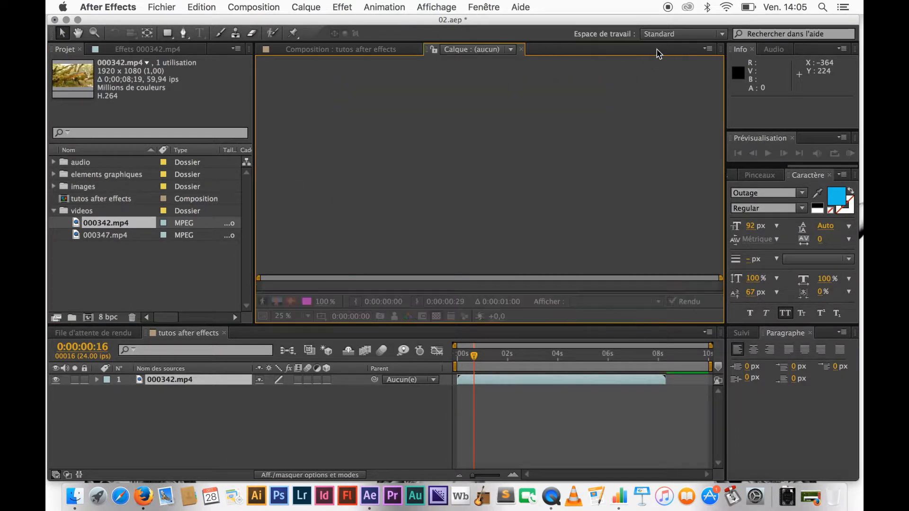
Step: Rename 000342.mp4 in the videos folder as video_01.mp4
{"action": "left_click", "coordinate": [104, 224]}
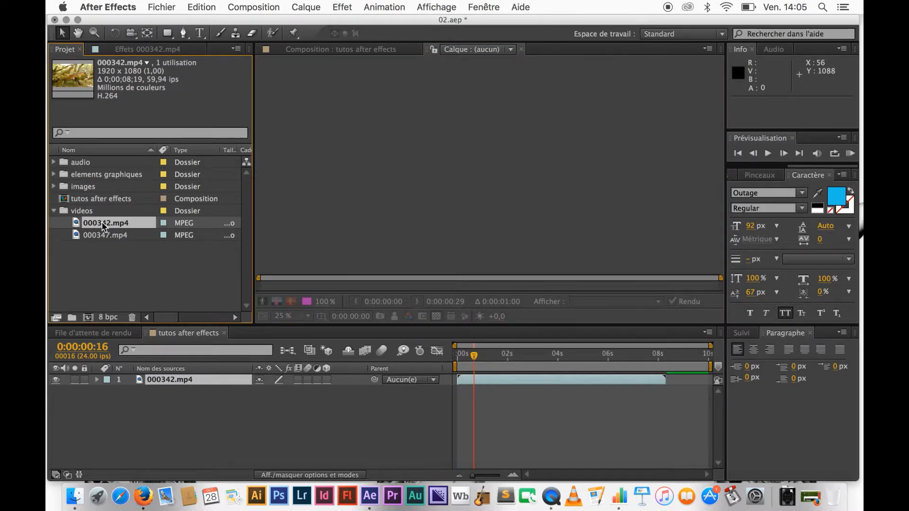
{"action": "right_click", "coordinate": [103, 226]}
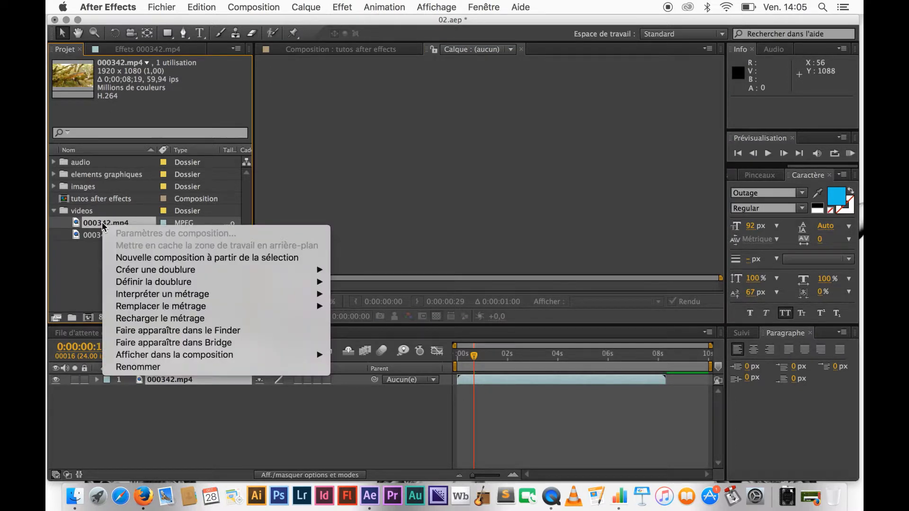
{"action": "left_click", "coordinate": [128, 368]}
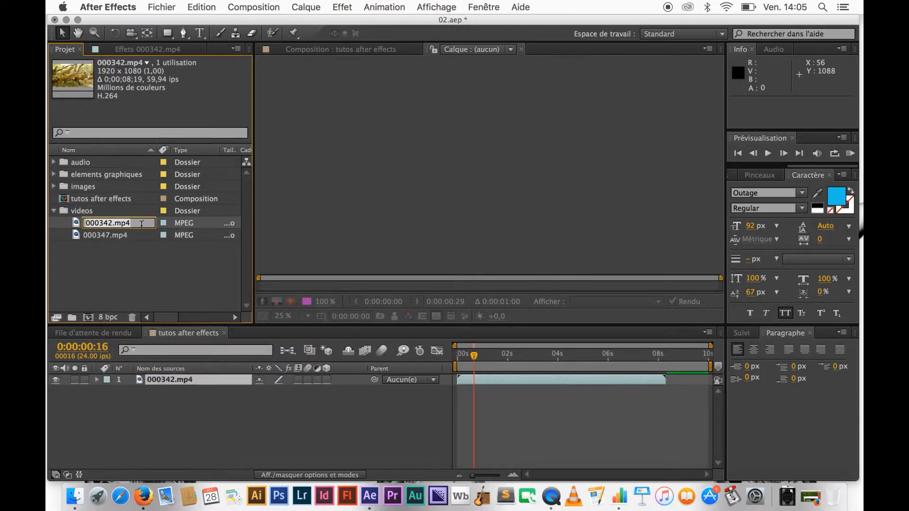
{"action": "left_click", "coordinate": [110, 223]}
{"action": "type", "text": "video_01"}
{"action": "key", "text": "Return"}
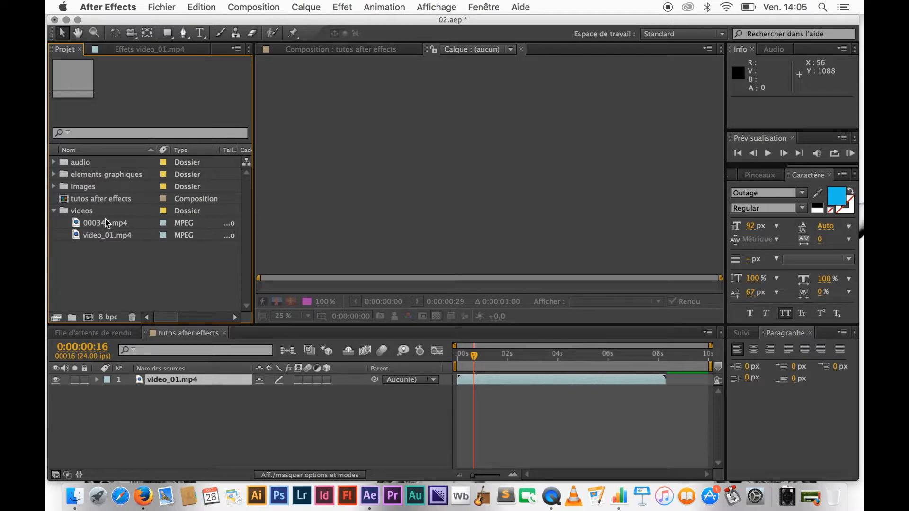
Step: Expand the elements graphiques folder to look at logo-AE-BLANC.ai, and bring the "tutos after effects" composition back into view
{"action": "left_click", "coordinate": [53, 174]}
{"action": "left_click", "coordinate": [125, 188]}
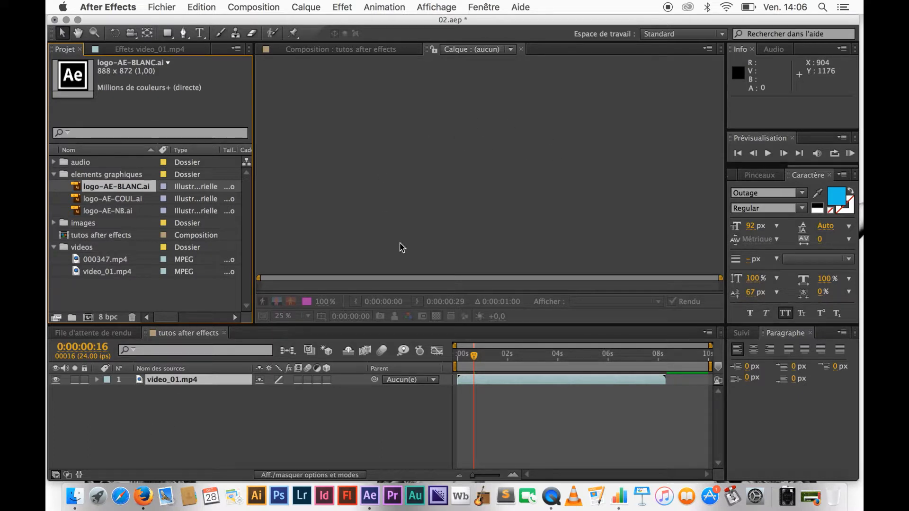
{"action": "left_click", "coordinate": [192, 336]}
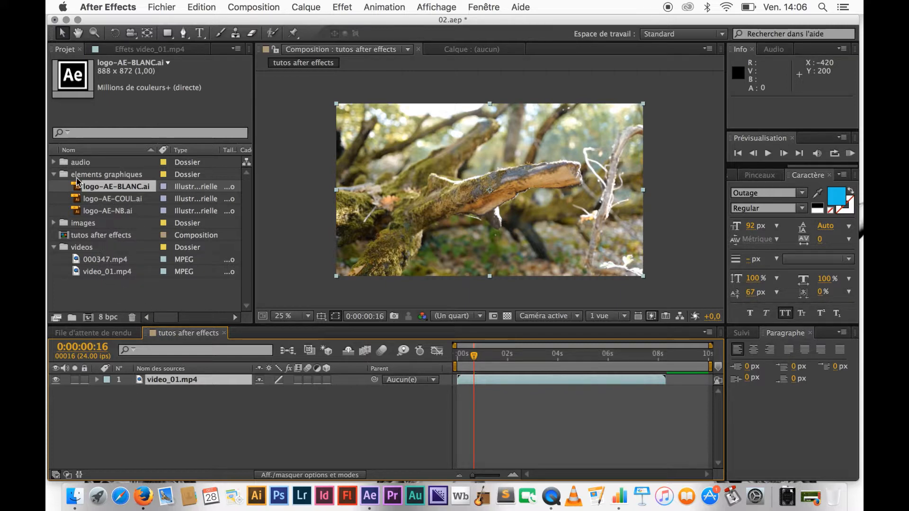
Step: Add footstep_01.wav from the audio folder to the timeline and place its layer below video_01.mp4
{"action": "left_click", "coordinate": [54, 163]}
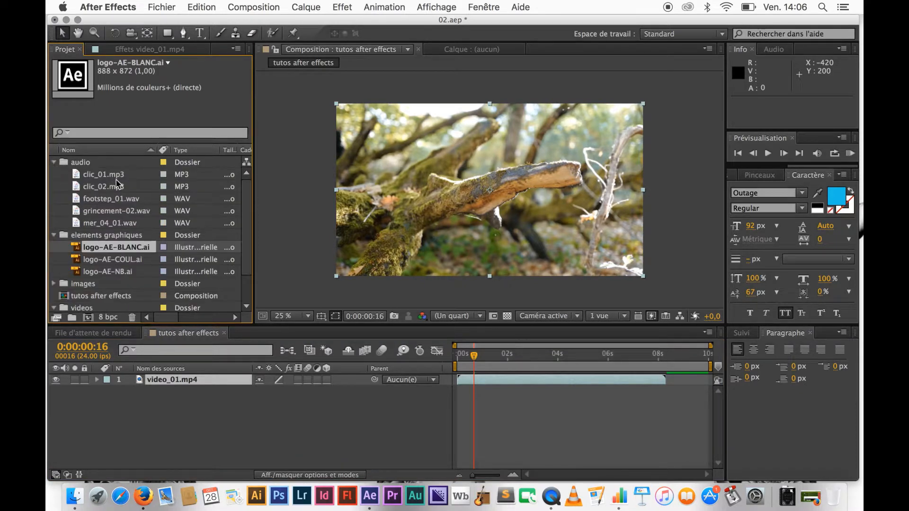
{"action": "left_click", "coordinate": [101, 199]}
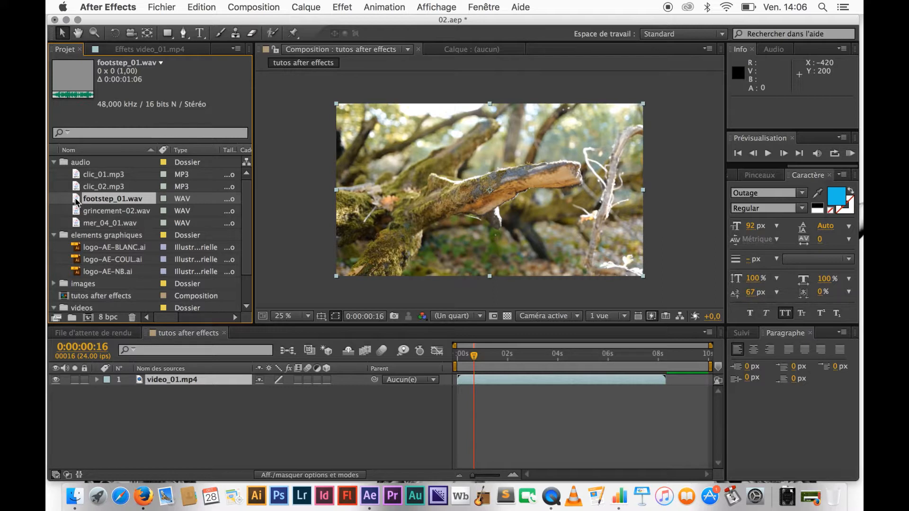
{"action": "left_click_drag", "start_coordinate": [76, 201], "coordinate": [156, 381]}
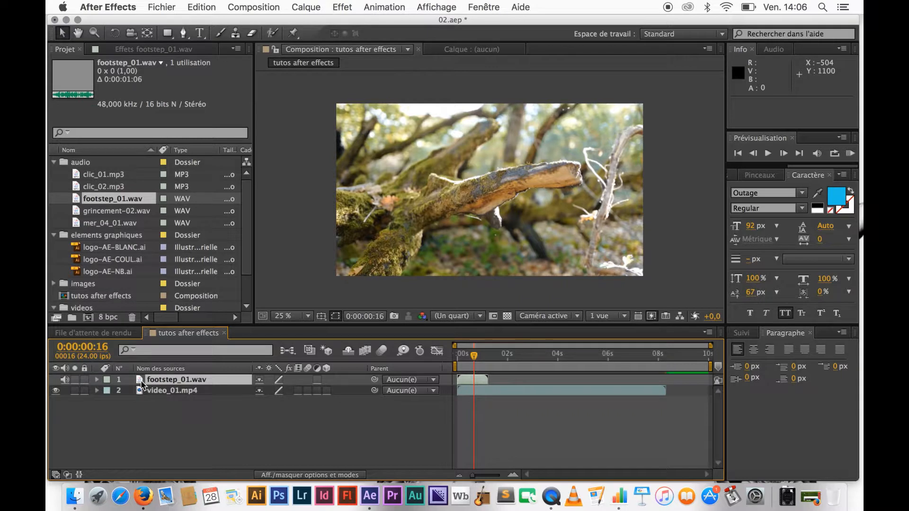
{"action": "left_click_drag", "start_coordinate": [152, 383], "coordinate": [155, 406]}
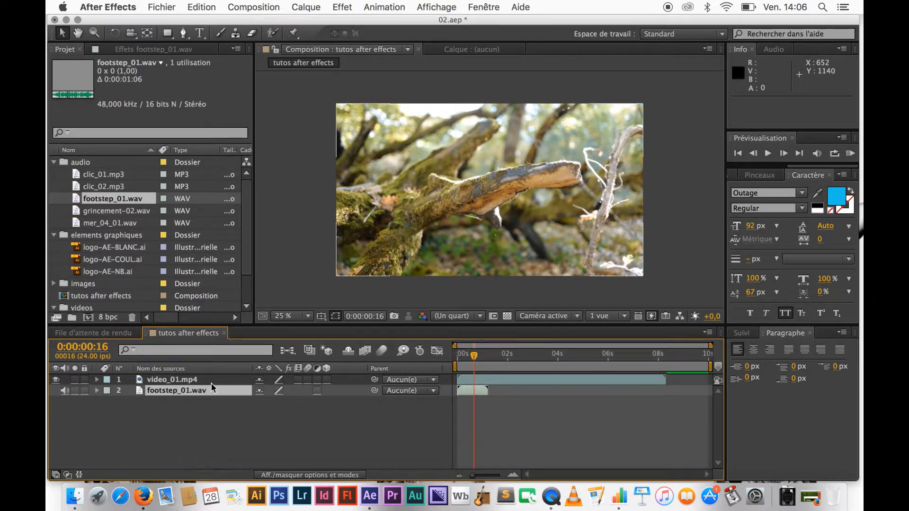
Step: Add logo-AE-BLANC.ai to the timeline as the top layer, above video_01.mp4
{"action": "left_click", "coordinate": [132, 250]}
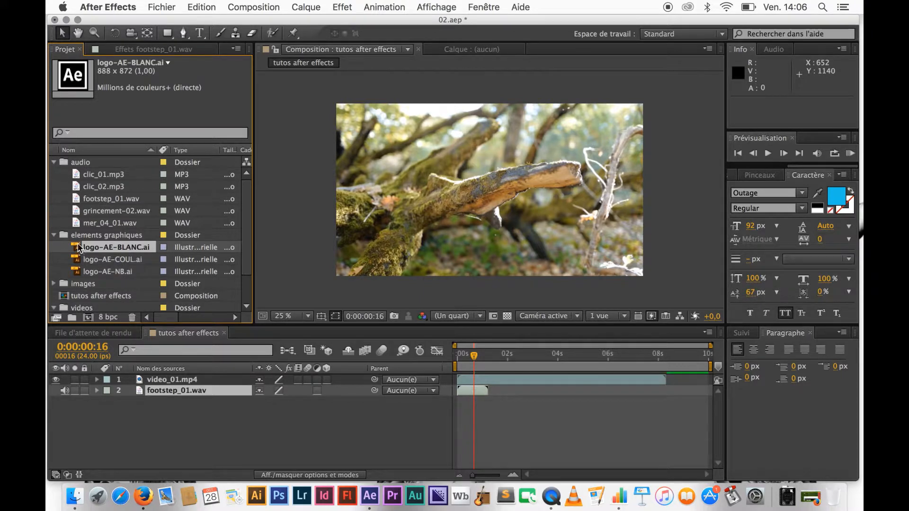
{"action": "left_click_drag", "start_coordinate": [80, 247], "coordinate": [168, 380]}
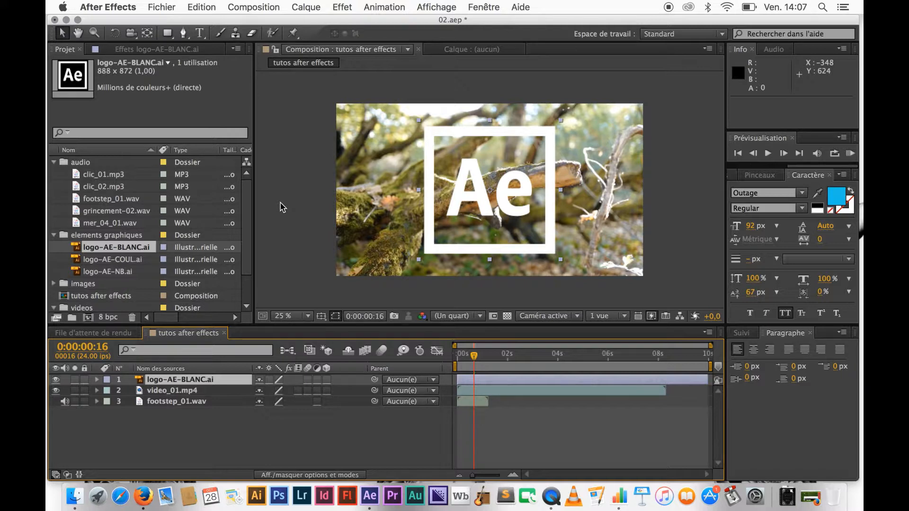
Step: Examine the durations of the logo, video and footstep layers in the timeline and their source files in the project
{"action": "left_click", "coordinate": [223, 393]}
{"action": "left_click", "coordinate": [221, 404]}
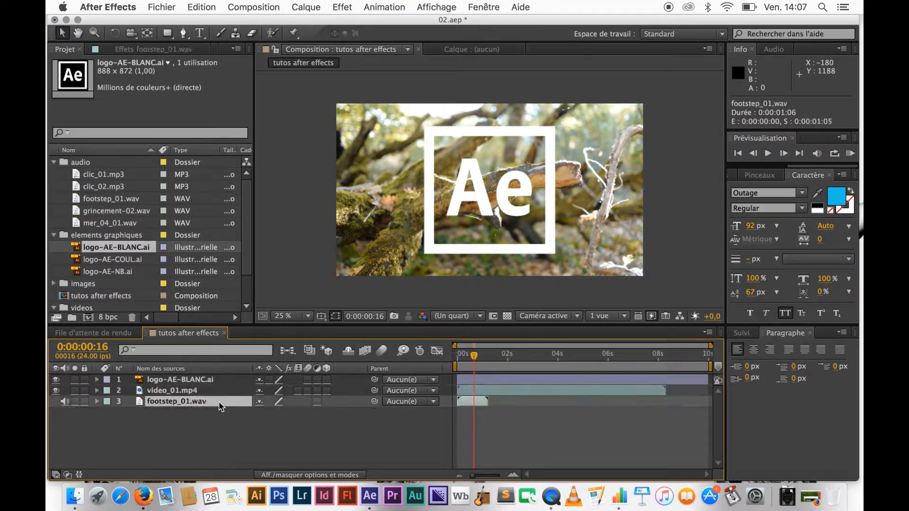
{"action": "left_click", "coordinate": [270, 427]}
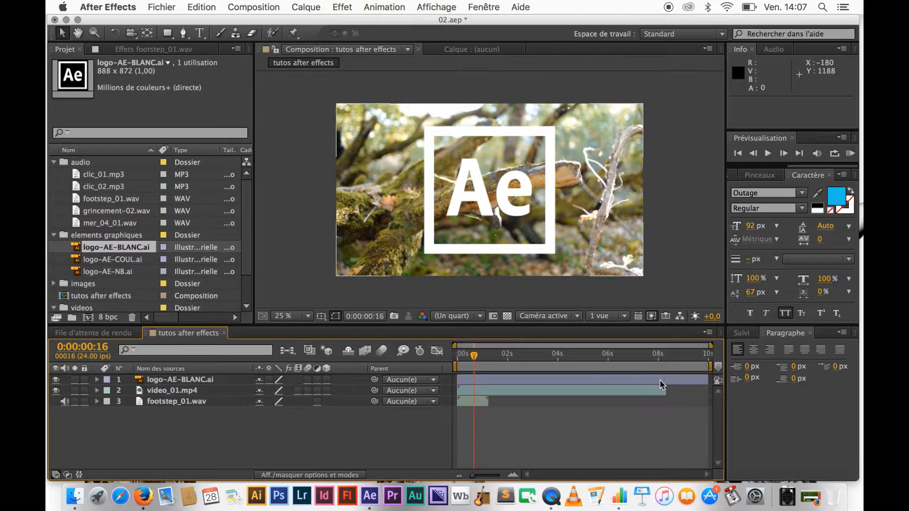
{"action": "left_click", "coordinate": [215, 394]}
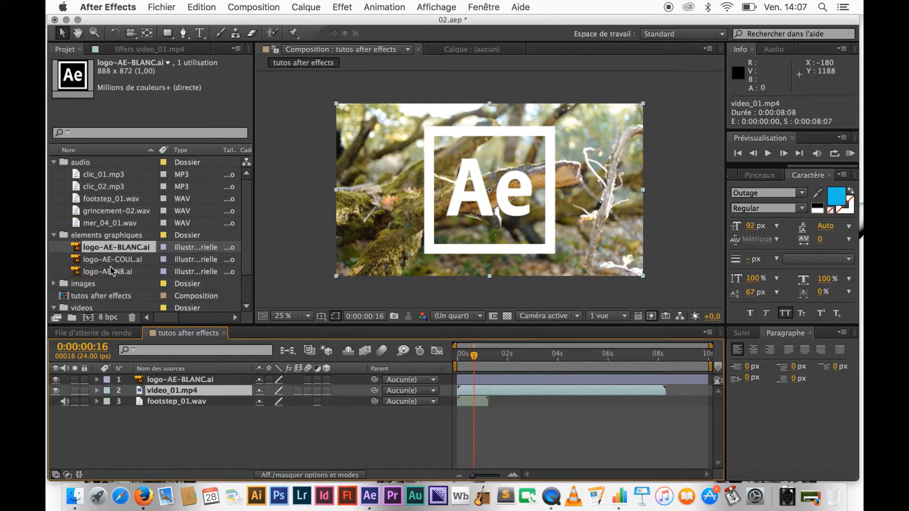
{"action": "scroll", "coordinate": [108, 234], "scroll_direction": "down", "scroll_amount": 3}
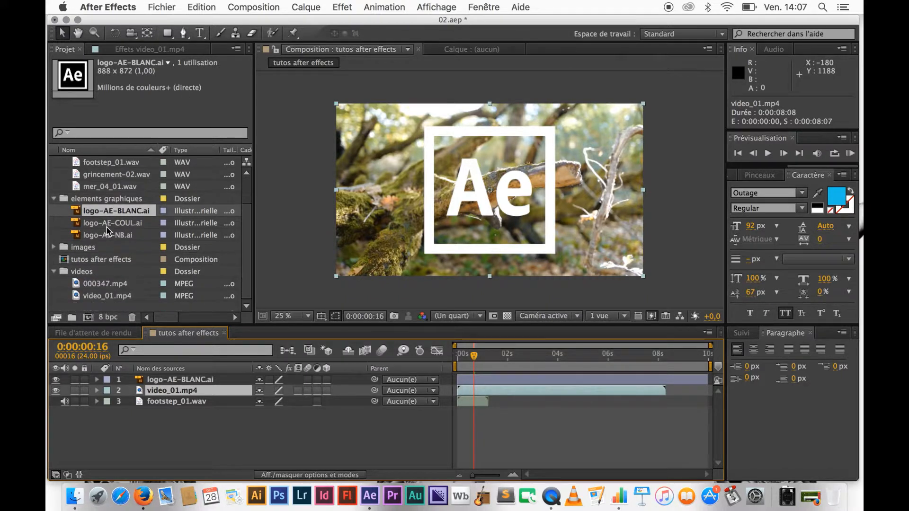
{"action": "left_click", "coordinate": [111, 284]}
{"action": "left_click", "coordinate": [108, 297]}
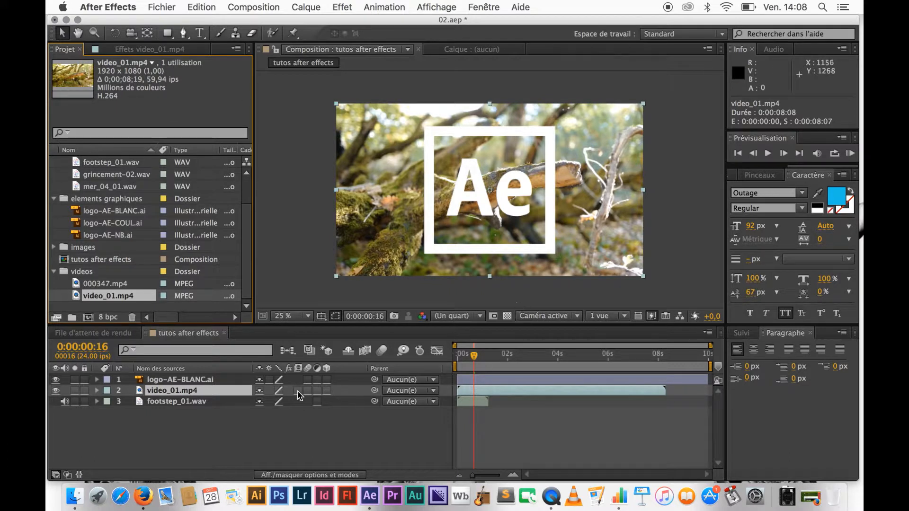
{"action": "left_click", "coordinate": [532, 380]}
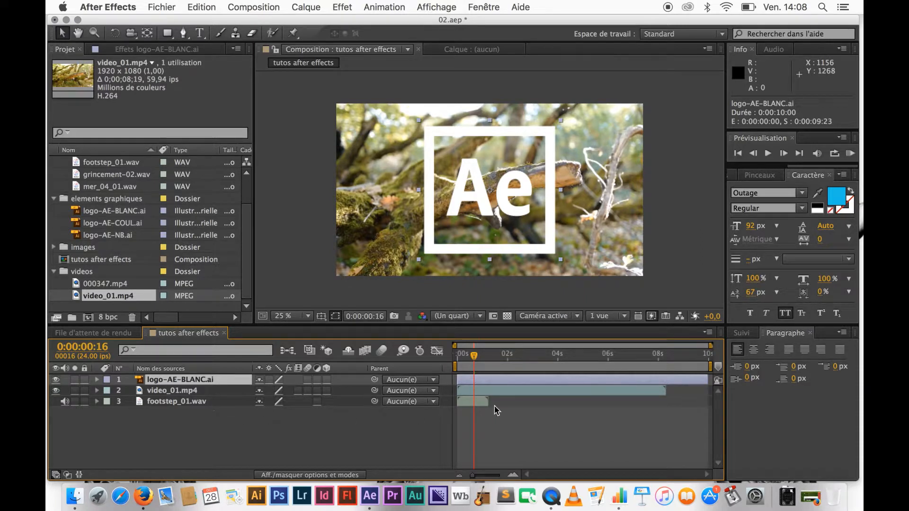
{"action": "left_click", "coordinate": [476, 402]}
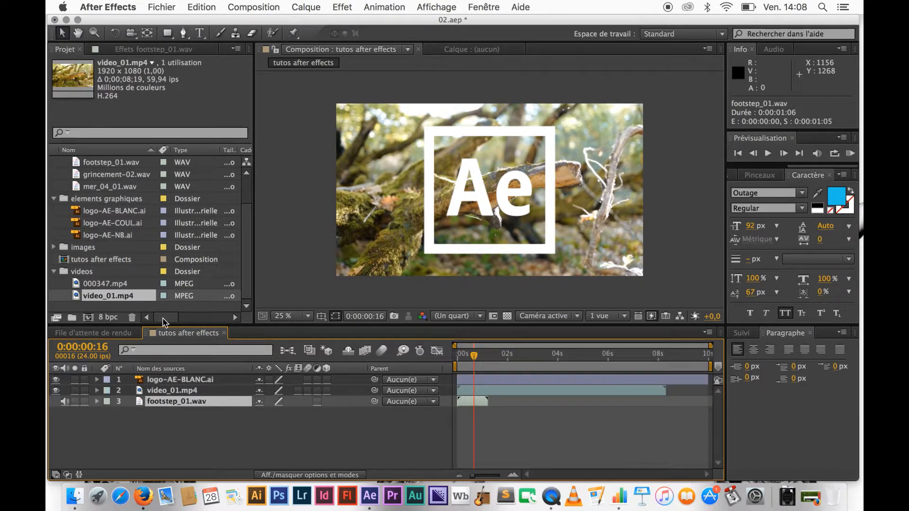
{"action": "scroll", "coordinate": [118, 211], "scroll_direction": "up", "scroll_amount": 1}
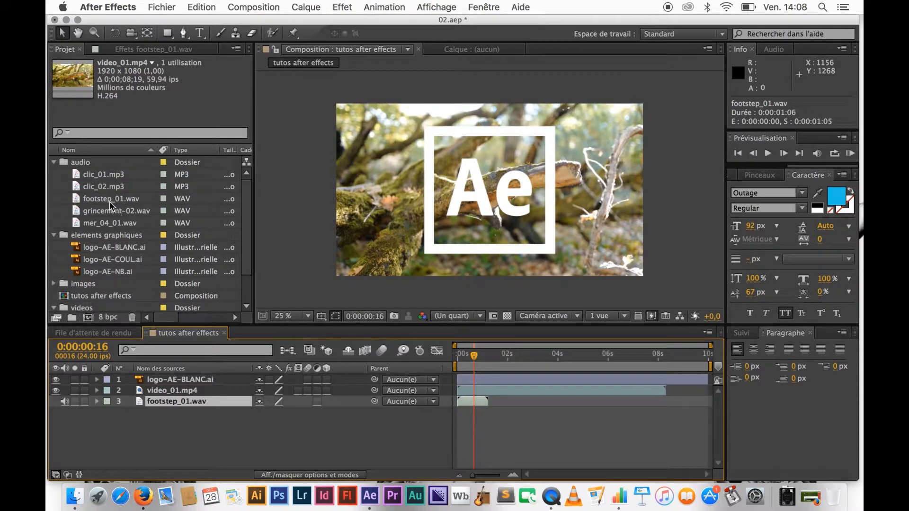
Step: Check the footstep_01.wav source and its layer, and scrub the composition around the end of video_01.mp4
{"action": "left_click", "coordinate": [108, 201]}
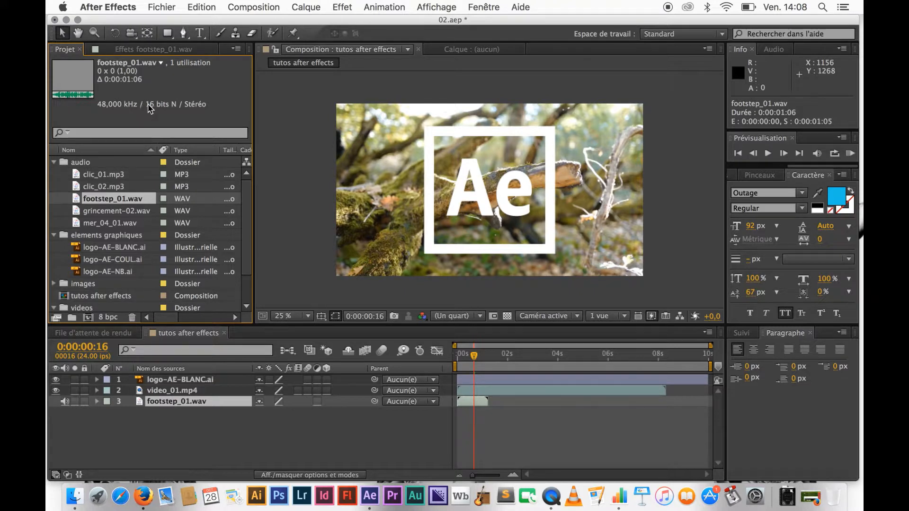
{"action": "left_click", "coordinate": [469, 403]}
{"action": "mouse_move", "coordinate": [469, 401]}
{"action": "left_mouse_down"}
{"action": "mouse_move", "coordinate": [548, 410]}
{"action": "mouse_move", "coordinate": [523, 400]}
{"action": "mouse_move", "coordinate": [477, 403]}
{"action": "left_mouse_up"}
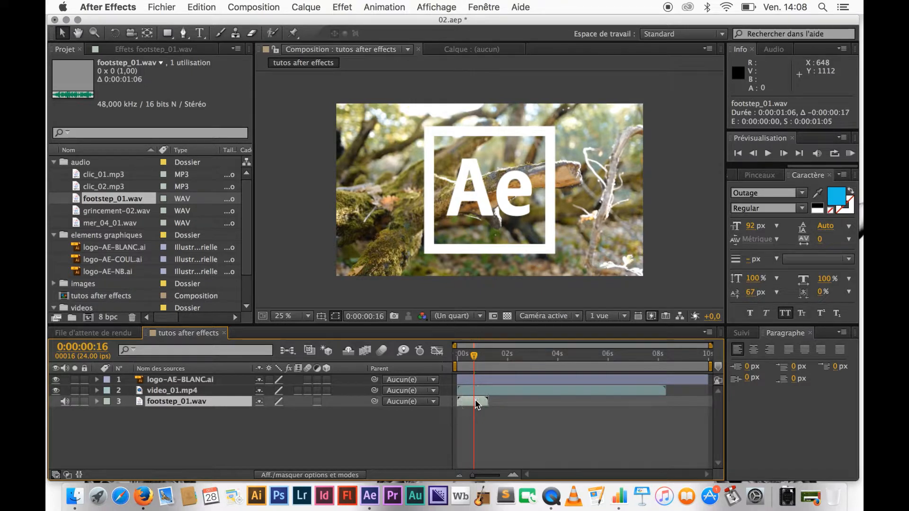
{"action": "left_click_drag", "start_coordinate": [474, 356], "coordinate": [672, 364]}
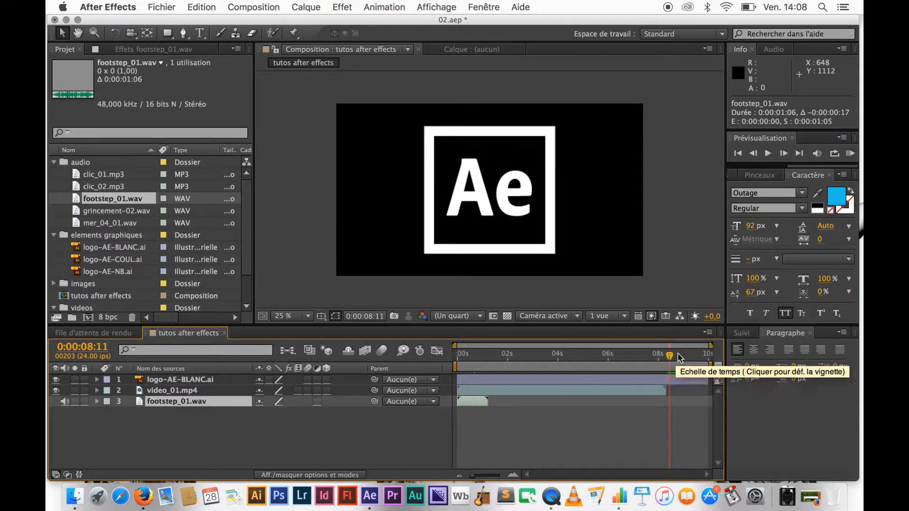
{"action": "left_click_drag", "start_coordinate": [671, 359], "coordinate": [620, 360]}
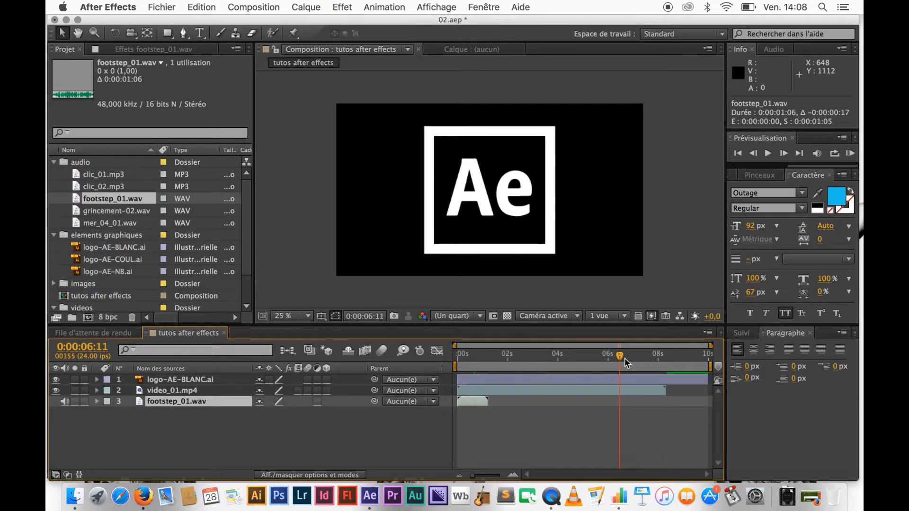
Step: Shorten the logo-AE-BLANC.ai layer so it ends together with video_01.mp4, at 0:00:08:07
{"action": "left_click", "coordinate": [675, 380]}
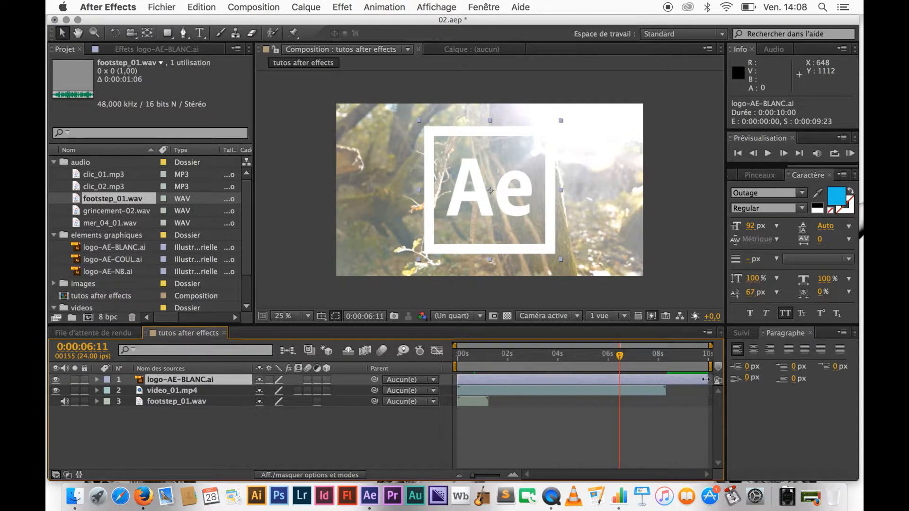
{"action": "left_click_drag", "start_coordinate": [705, 379], "coordinate": [674, 391]}
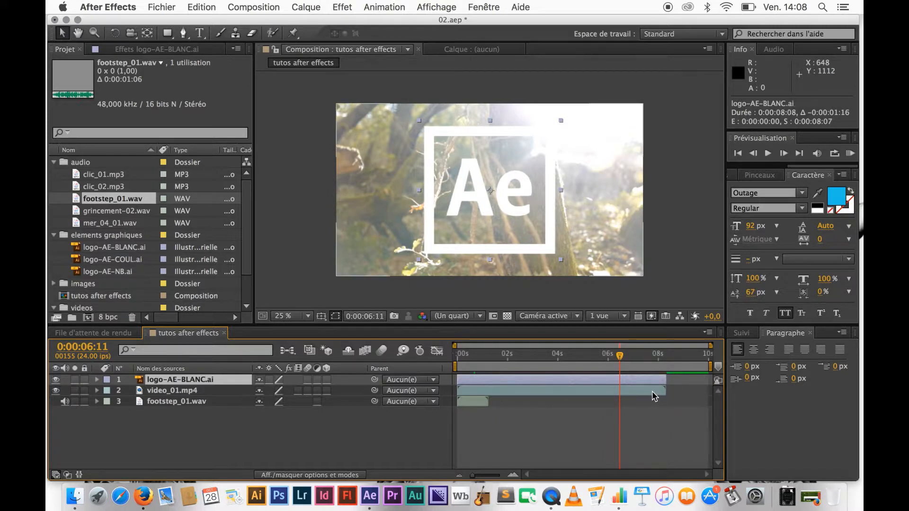
{"action": "left_click", "coordinate": [608, 371]}
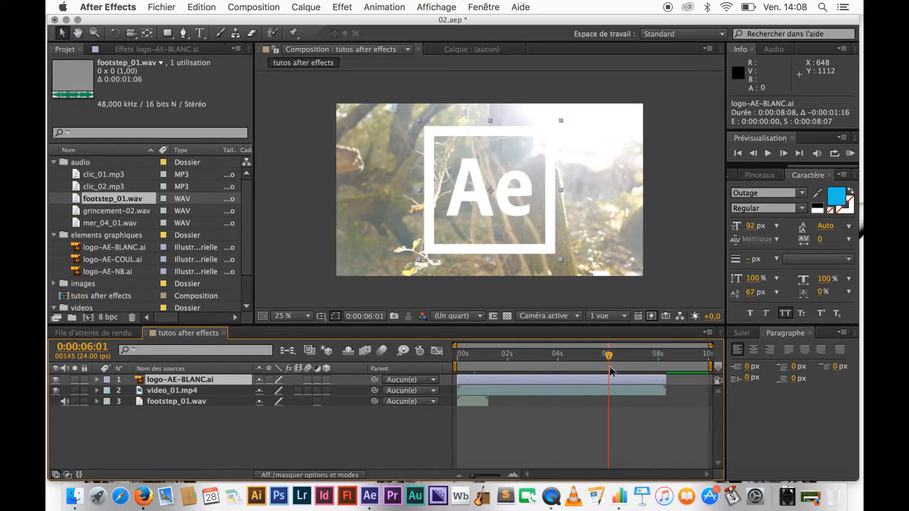
Step: Set the end of the work area to 0:00:08:07, level with the end of the logo and video layers
{"action": "left_click", "coordinate": [704, 365]}
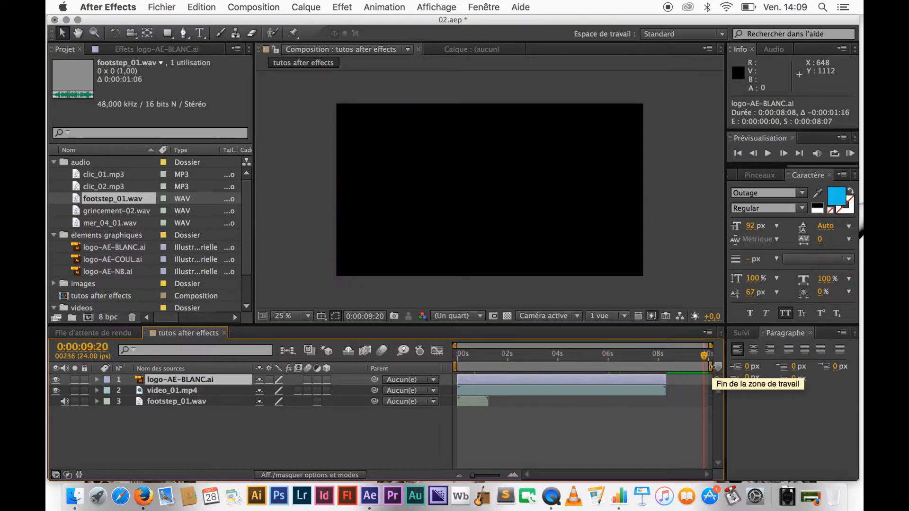
{"action": "left_click_drag", "start_coordinate": [710, 366], "coordinate": [669, 368]}
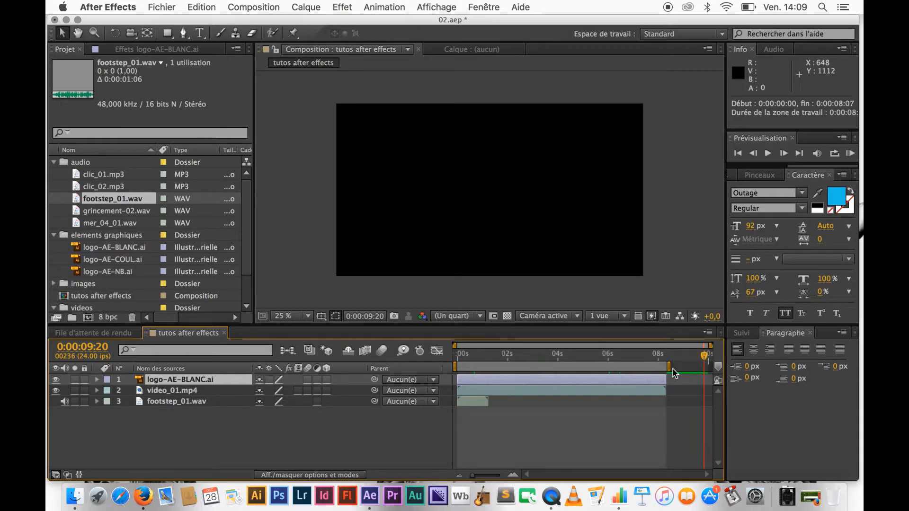
{"action": "left_click_drag", "start_coordinate": [704, 355], "coordinate": [638, 356]}
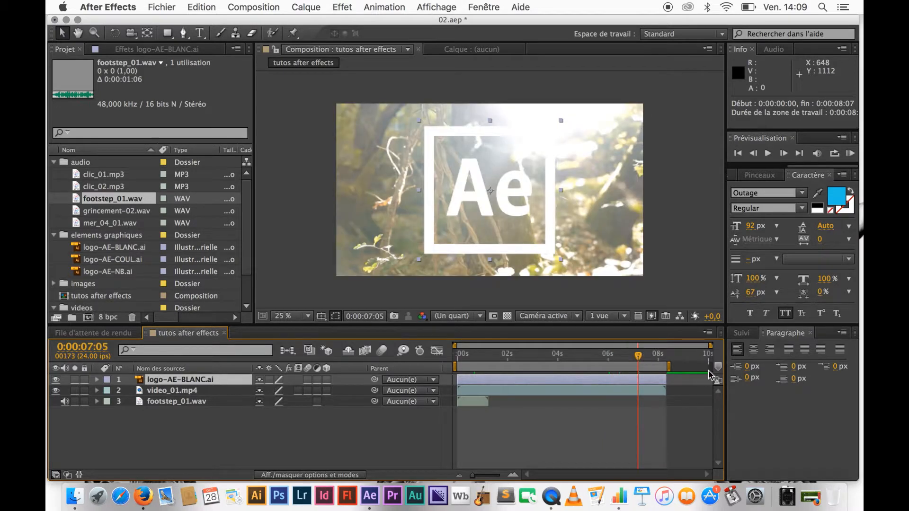
{"action": "right_click", "coordinate": [654, 368]}
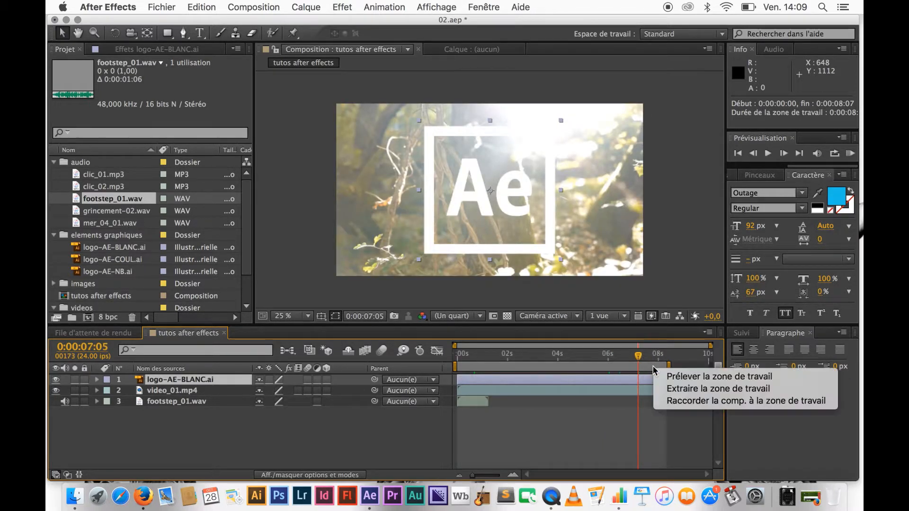
{"action": "left_click", "coordinate": [669, 402]}
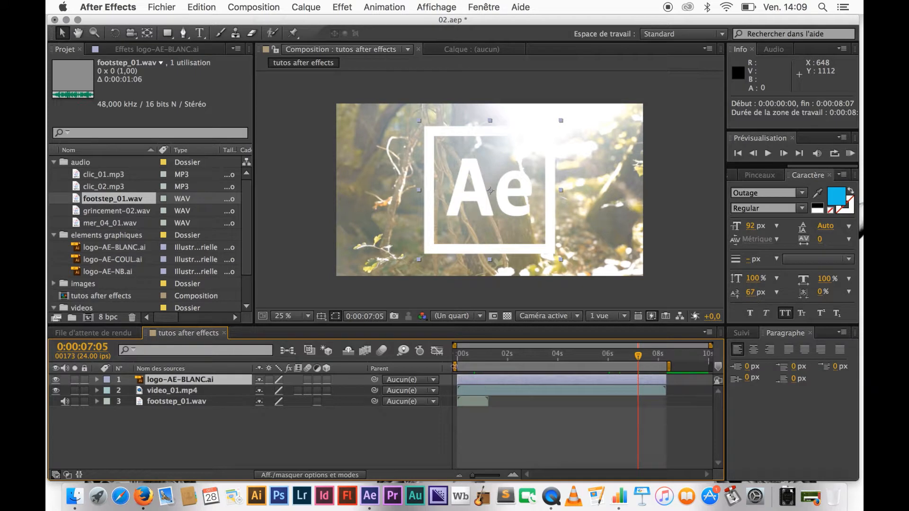
Step: Move the start of the work area to 0:00:06:17 and play a RAM preview of that range
{"action": "mouse_move", "coordinate": [454, 366]}
{"action": "left_mouse_down"}
{"action": "mouse_move", "coordinate": [623, 366]}
{"action": "mouse_move", "coordinate": [630, 359]}
{"action": "left_mouse_up"}
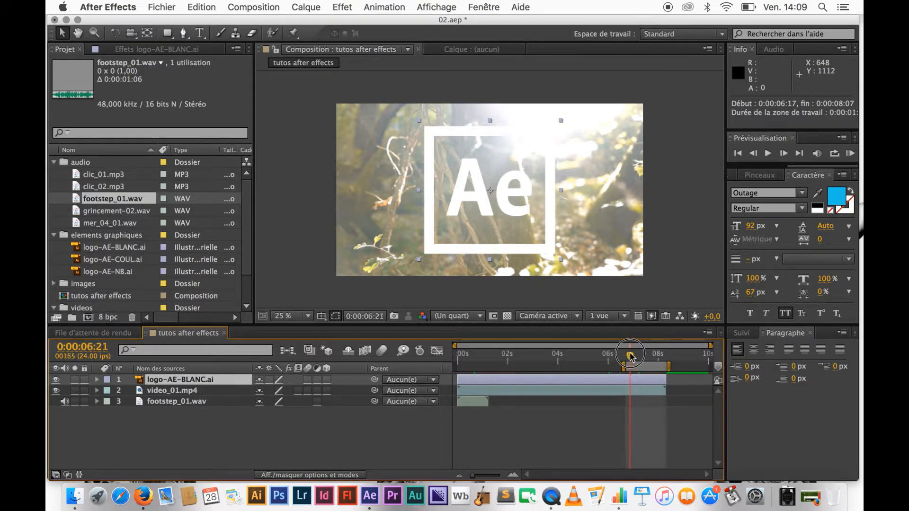
{"action": "left_click", "coordinate": [850, 153]}
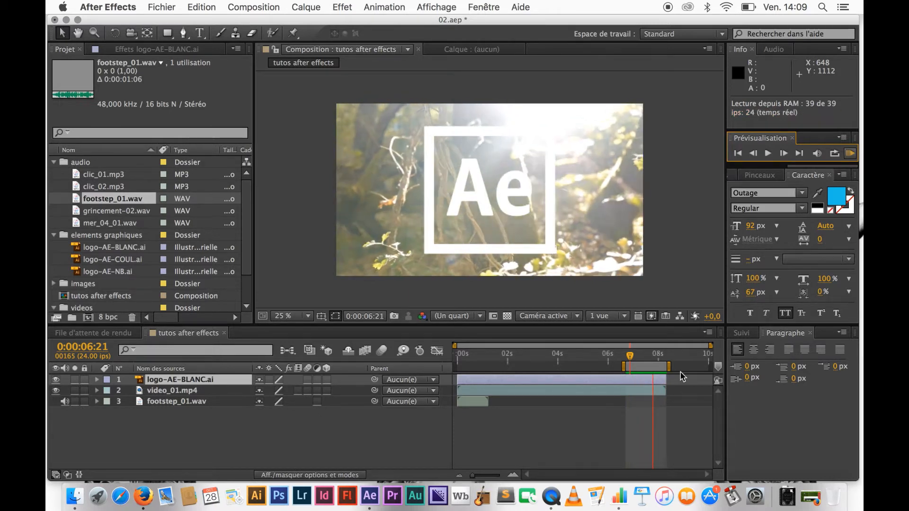
{"action": "left_click", "coordinate": [850, 154]}
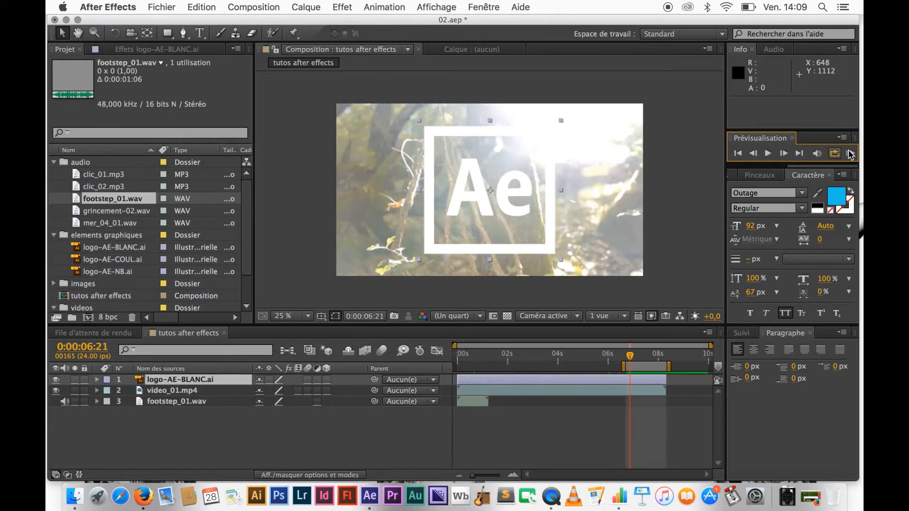
Step: Shift the work area to span 0:00:02:01 to 0:00:02:19 and play a RAM preview of it
{"action": "left_click_drag", "start_coordinate": [648, 368], "coordinate": [532, 367]}
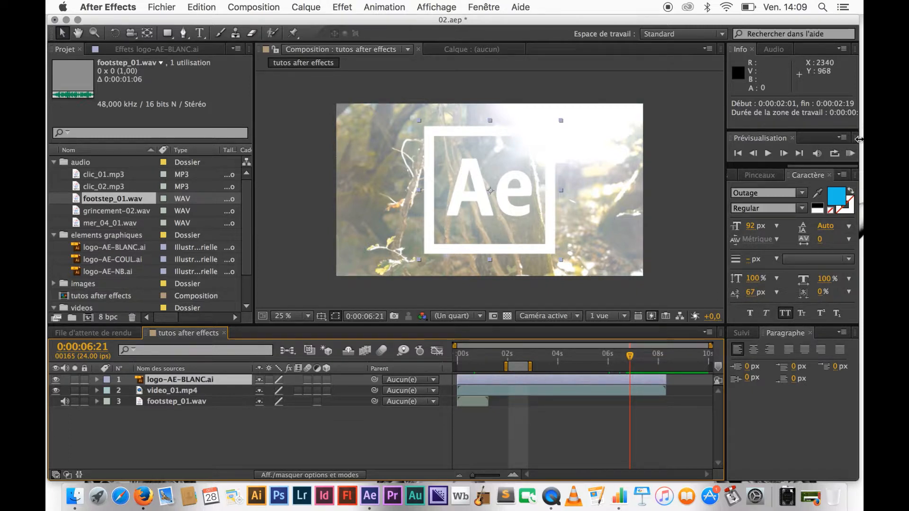
{"action": "left_click", "coordinate": [851, 153]}
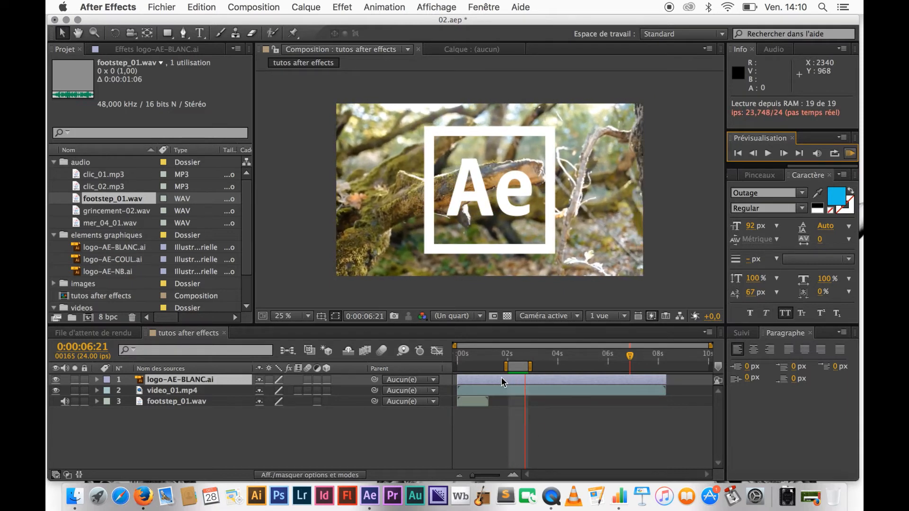
{"action": "left_click", "coordinate": [849, 153]}
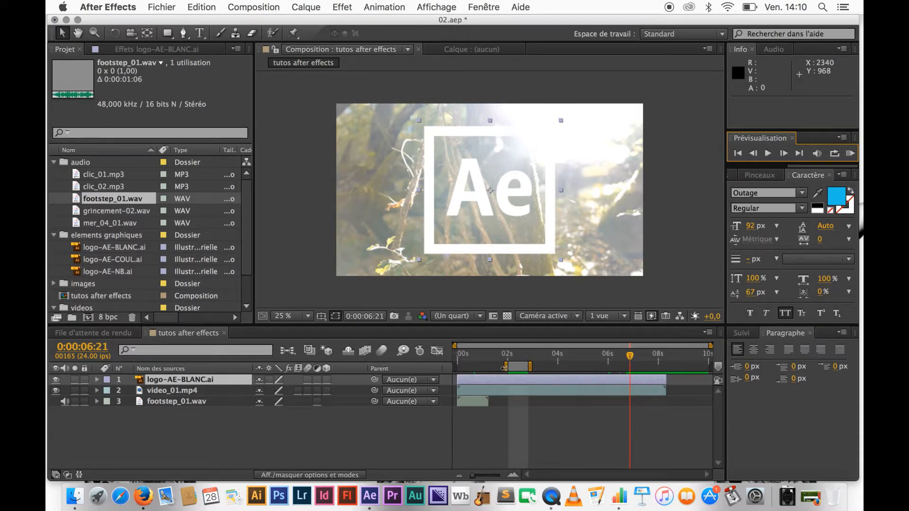
Step: Extend the work area to span 0:00:00:00 to 0:00:08:07 and place the current time at 0:00:08:07
{"action": "left_click_drag", "start_coordinate": [504, 367], "coordinate": [447, 367]}
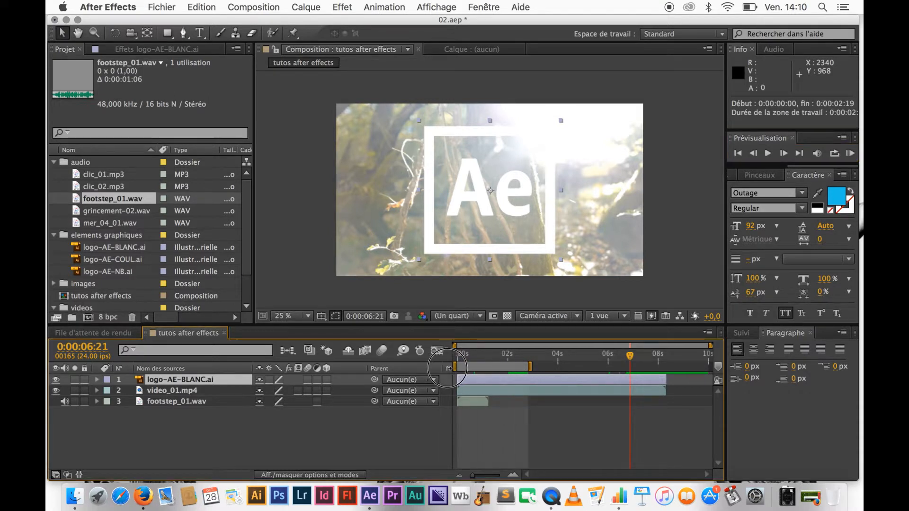
{"action": "left_click_drag", "start_coordinate": [533, 367], "coordinate": [670, 368]}
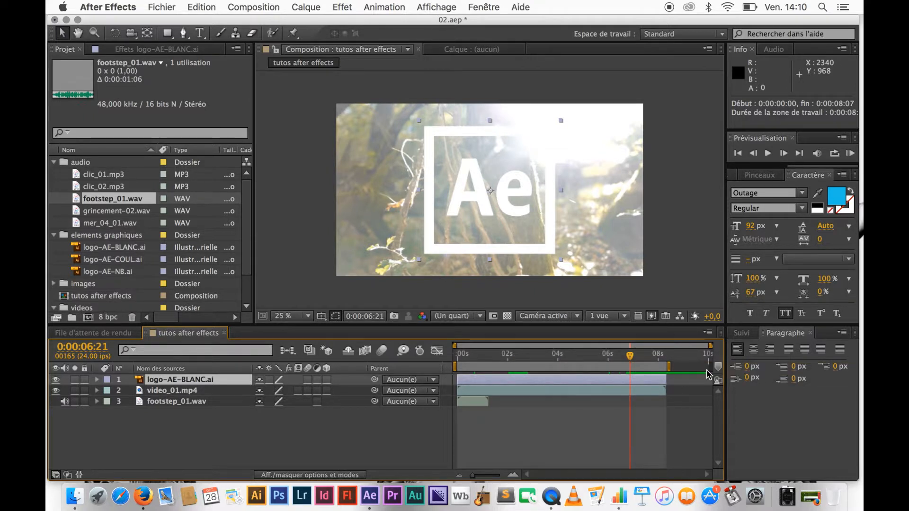
{"action": "left_click_drag", "start_coordinate": [631, 356], "coordinate": [669, 358]}
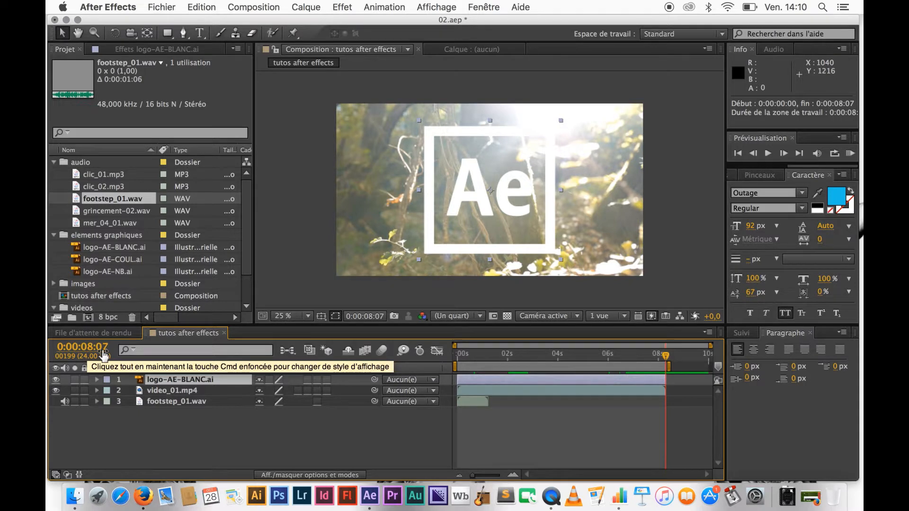
Step: Try changing the composition's duration to 0:00:08:07 in the composition settings
{"action": "left_click", "coordinate": [247, 7]}
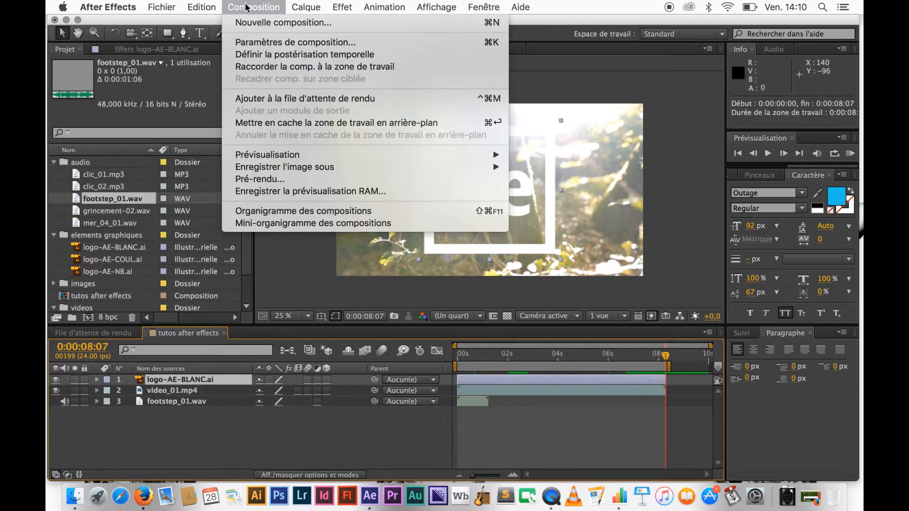
{"action": "left_click", "coordinate": [266, 44]}
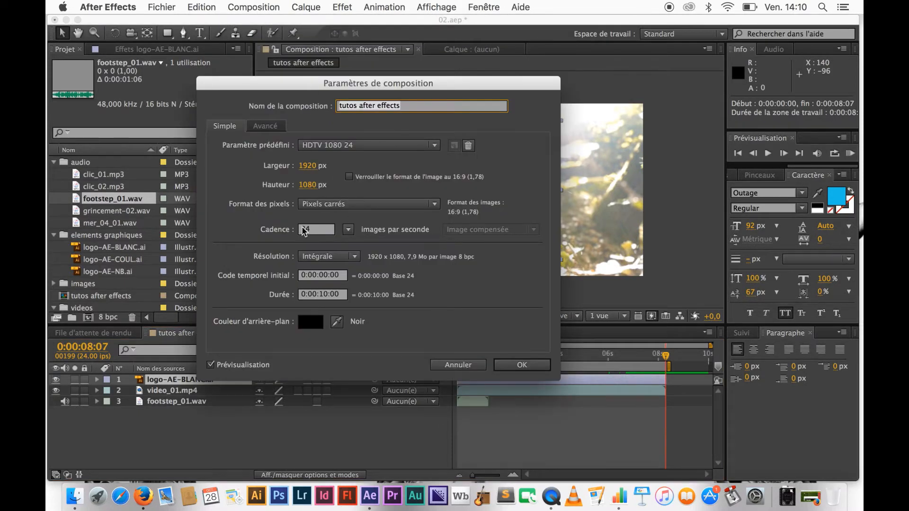
{"action": "left_click", "coordinate": [326, 294]}
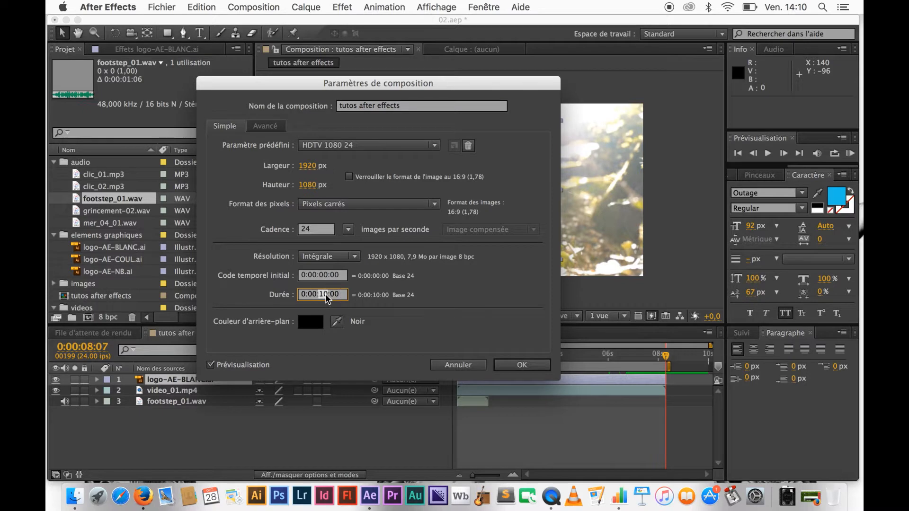
{"action": "key", "text": "BackSpace"}
{"action": "key", "text": "BackSpace"}
{"action": "type", "text": "8"}
{"action": "left_click", "coordinate": [336, 295]}
{"action": "key", "text": "BackSpace"}
{"action": "key", "text": "BackSpace"}
{"action": "type", "text": "7"}
{"action": "key", "text": "Tab"}
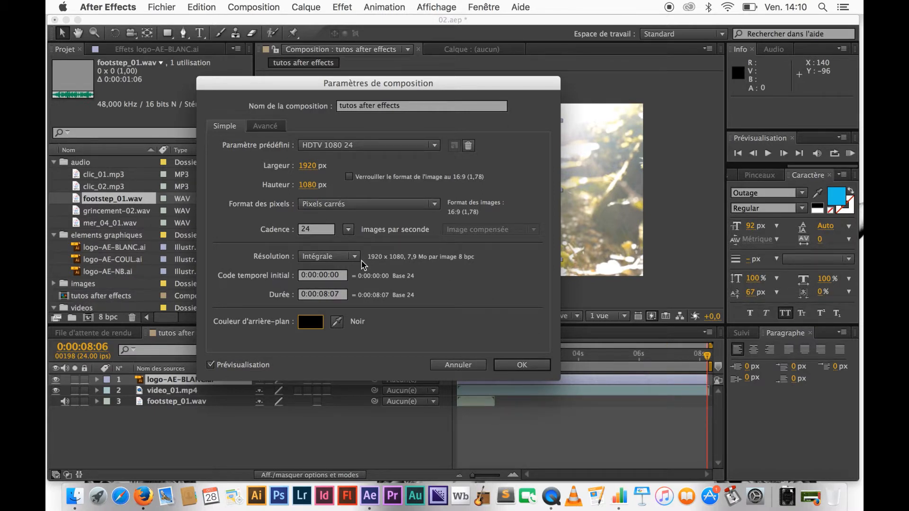
{"action": "left_click", "coordinate": [475, 367]}
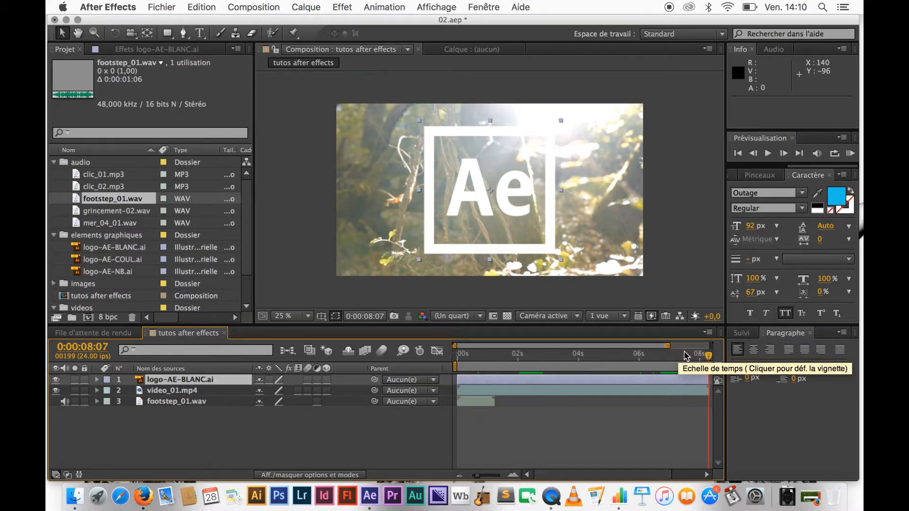
Step: Examine the composition just before and after the end of the logo and video layers, between about 7 and 9 seconds
{"action": "scroll", "coordinate": [614, 394], "scroll_direction": "right", "scroll_amount": 3}
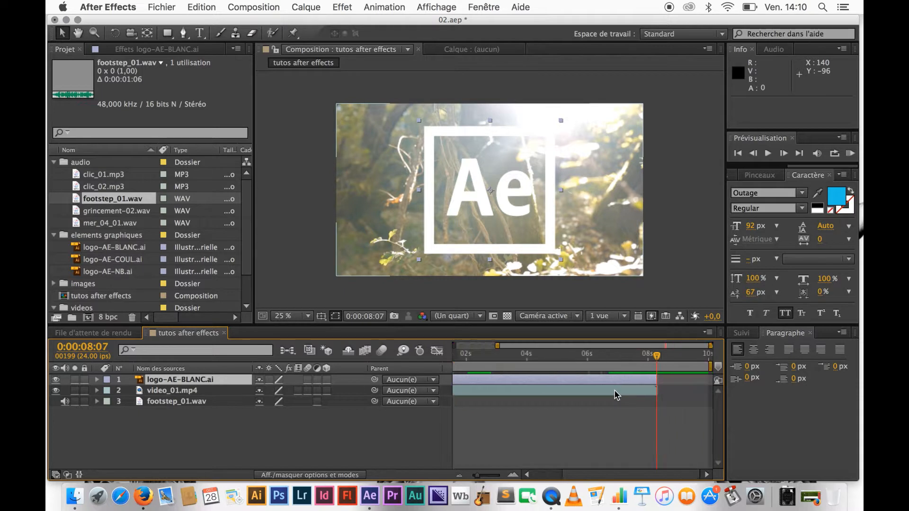
{"action": "left_click", "coordinate": [683, 371]}
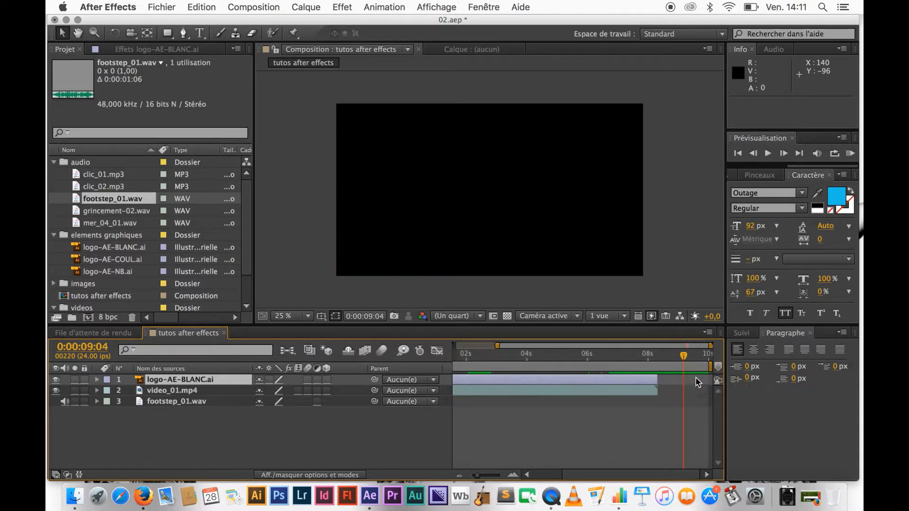
{"action": "left_click", "coordinate": [647, 370]}
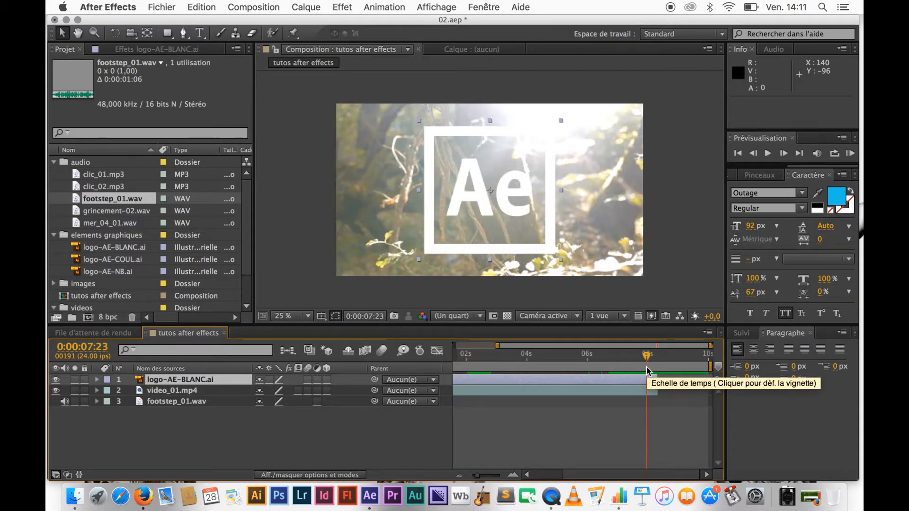
{"action": "left_click", "coordinate": [675, 440]}
{"action": "left_click", "coordinate": [674, 366]}
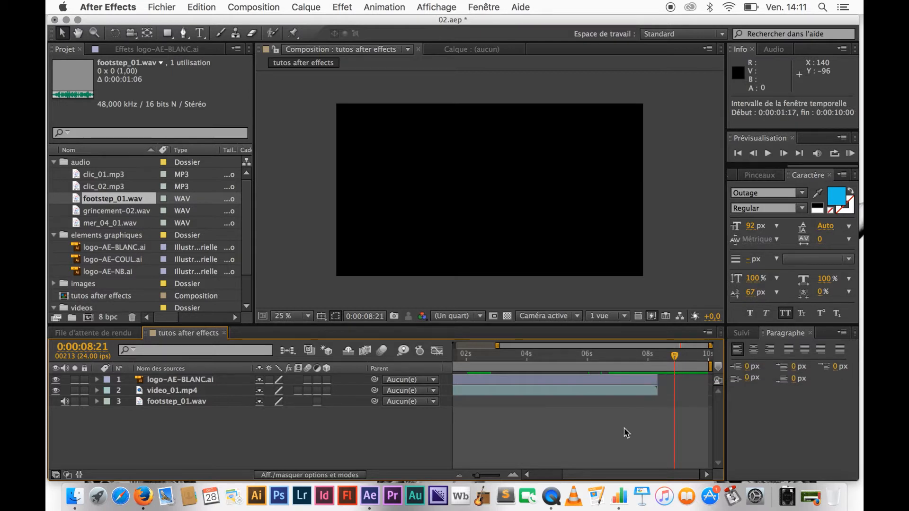
{"action": "left_click", "coordinate": [627, 383]}
{"action": "right_click", "coordinate": [627, 381]}
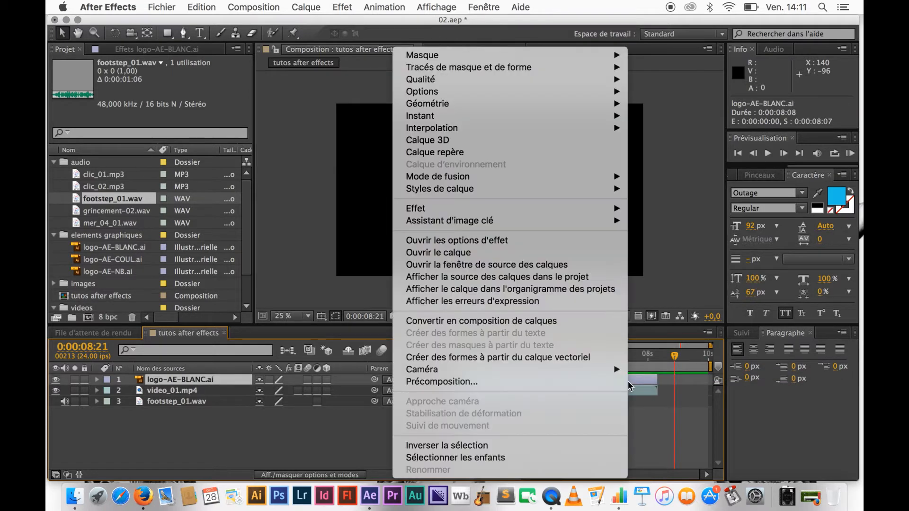
{"action": "left_click", "coordinate": [659, 436]}
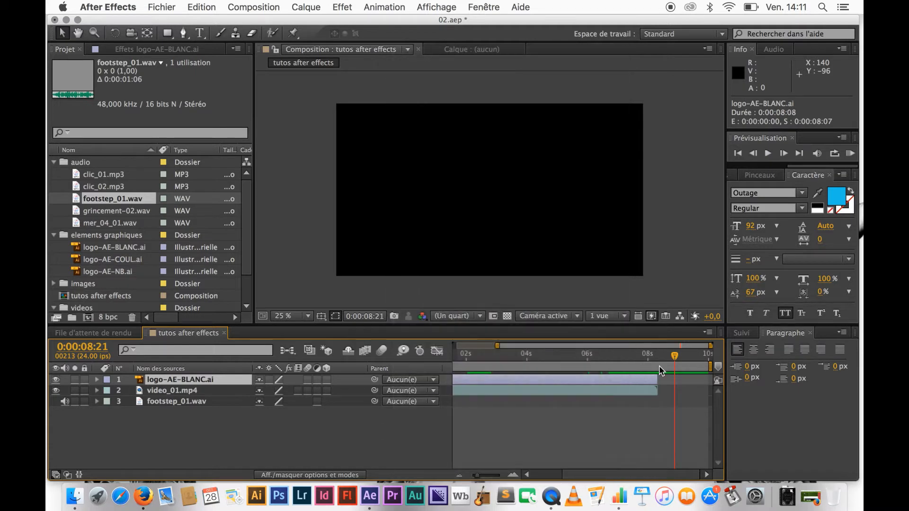
{"action": "left_click", "coordinate": [658, 365]}
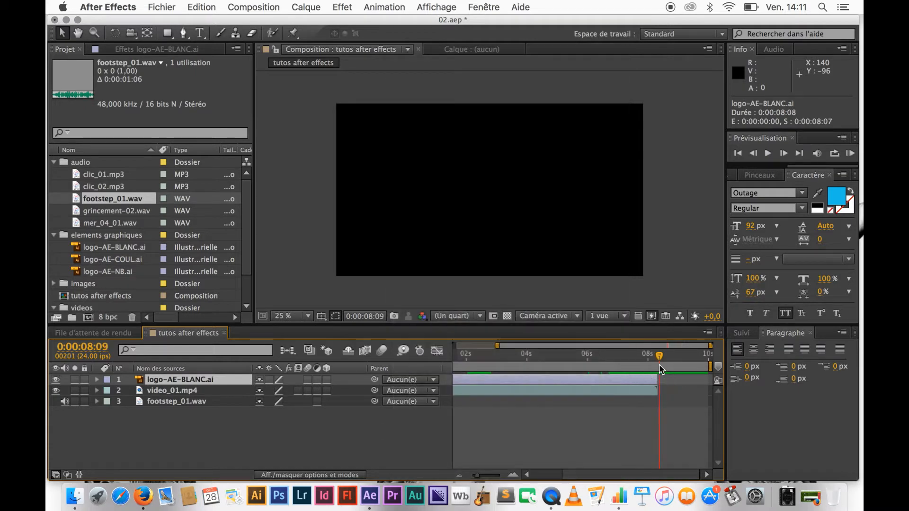
{"action": "left_click", "coordinate": [635, 364]}
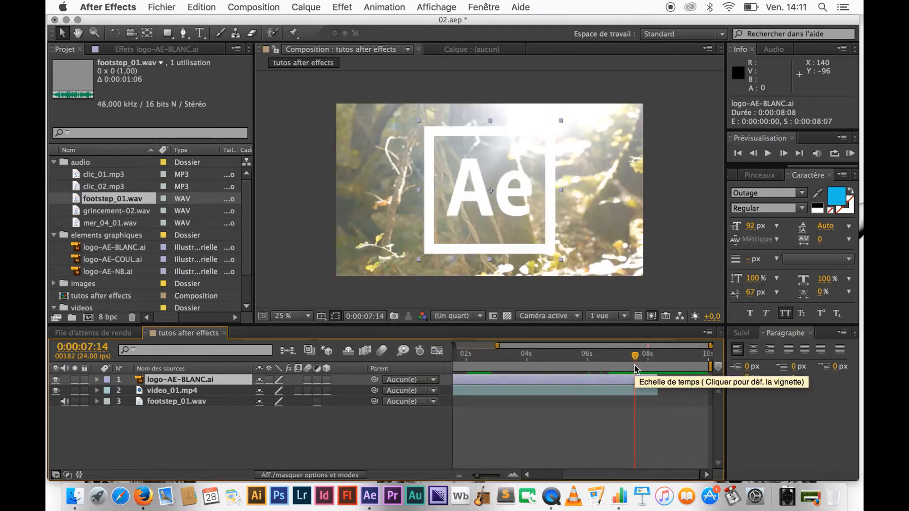
{"action": "left_click", "coordinate": [679, 368]}
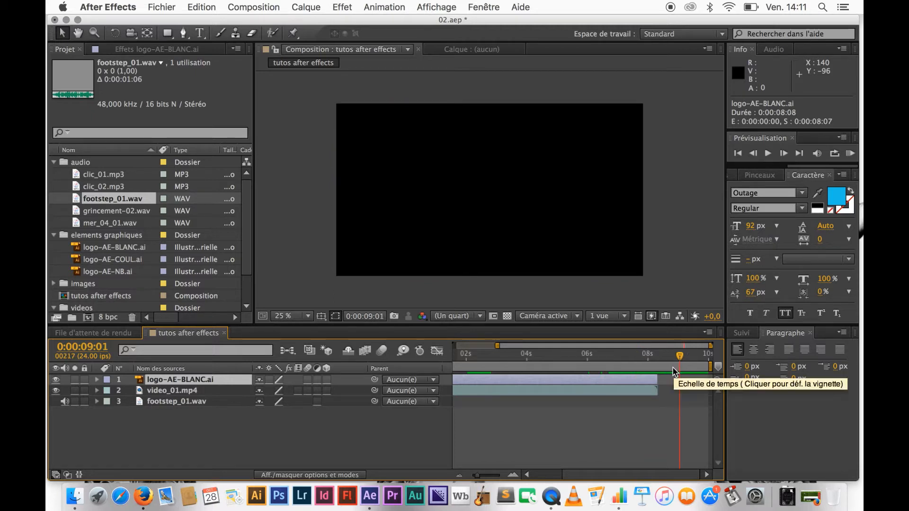
Step: End the work area at 0:00:08:18 and trim the composition to the work area
{"action": "left_click", "coordinate": [661, 367]}
{"action": "left_click", "coordinate": [711, 367]}
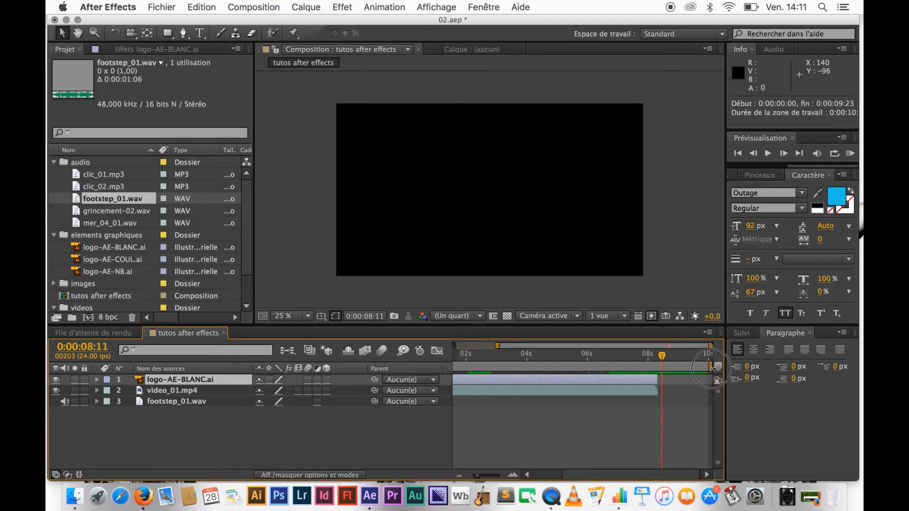
{"action": "mouse_move", "coordinate": [711, 366]}
{"action": "left_mouse_down"}
{"action": "mouse_move", "coordinate": [665, 368]}
{"action": "mouse_move", "coordinate": [675, 367]}
{"action": "left_mouse_up"}
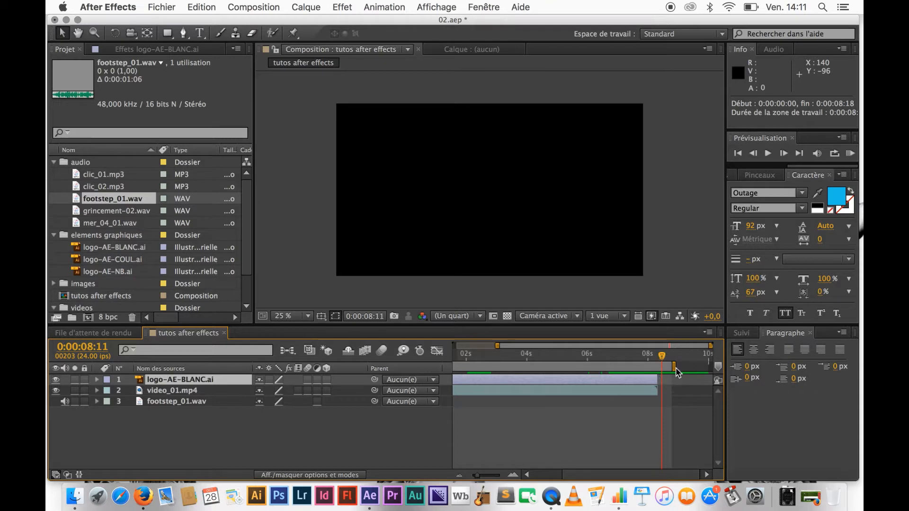
{"action": "left_click", "coordinate": [687, 370]}
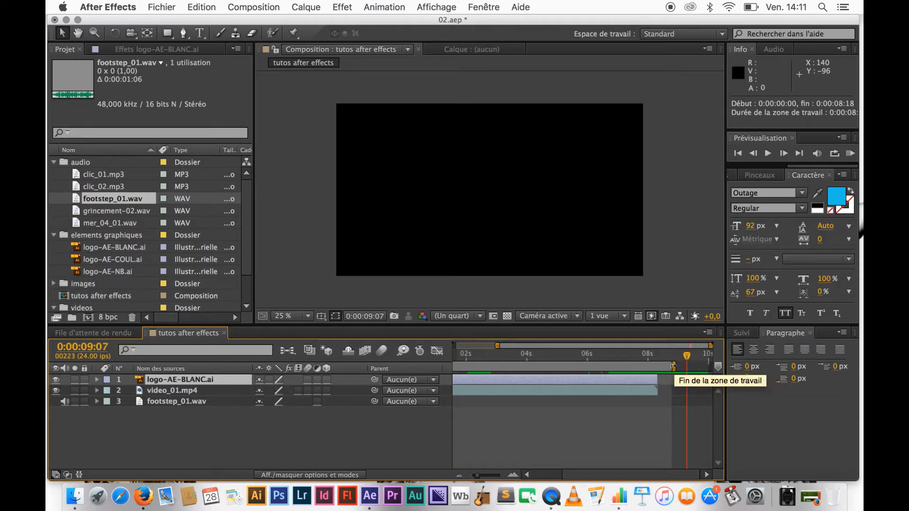
{"action": "right_click", "coordinate": [671, 366]}
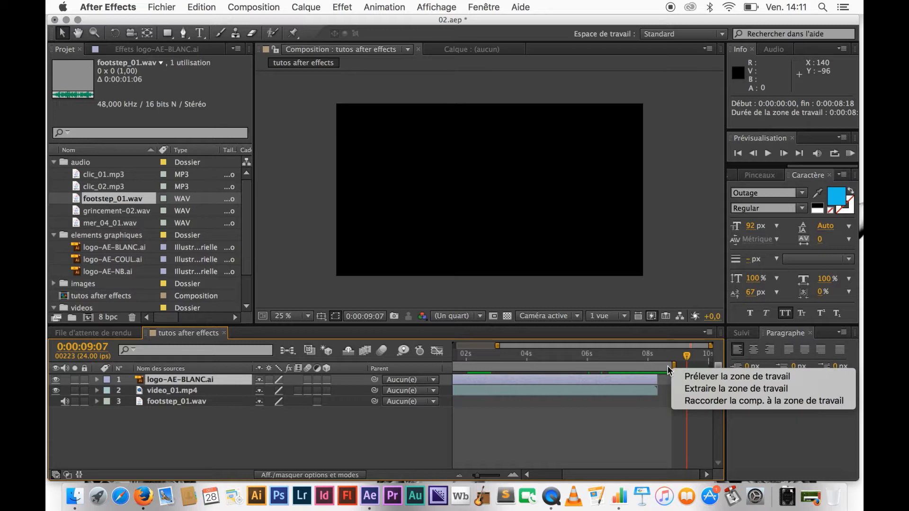
{"action": "left_click", "coordinate": [694, 399]}
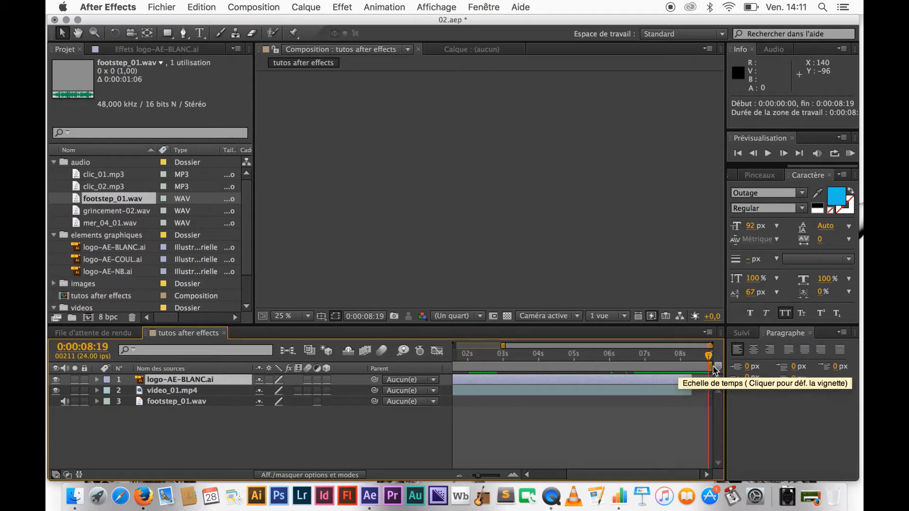
Step: Shorten the work area to end at 0:00:08:07 with the logo and video layers, and trim the composition to the work area
{"action": "mouse_move", "coordinate": [711, 366]}
{"action": "left_mouse_down"}
{"action": "mouse_move", "coordinate": [648, 366]}
{"action": "mouse_move", "coordinate": [698, 366]}
{"action": "mouse_move", "coordinate": [687, 366]}
{"action": "left_mouse_up"}
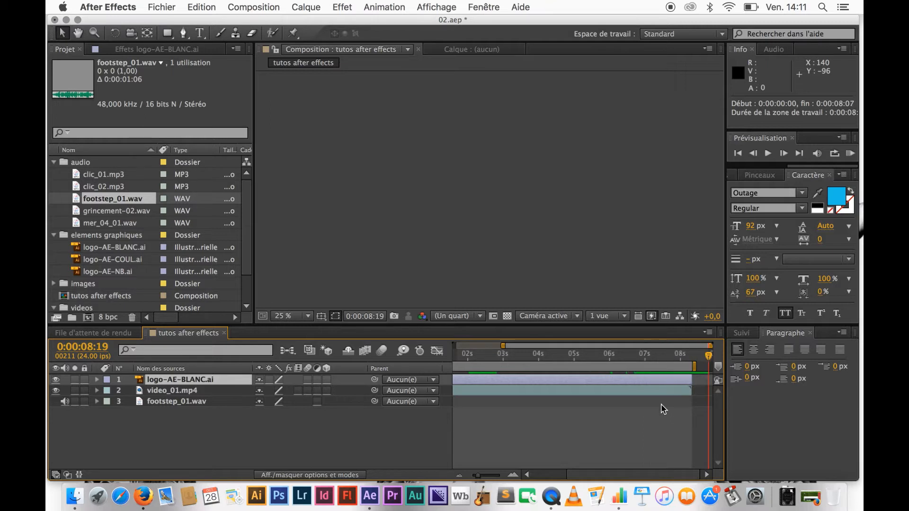
{"action": "left_click", "coordinate": [704, 367]}
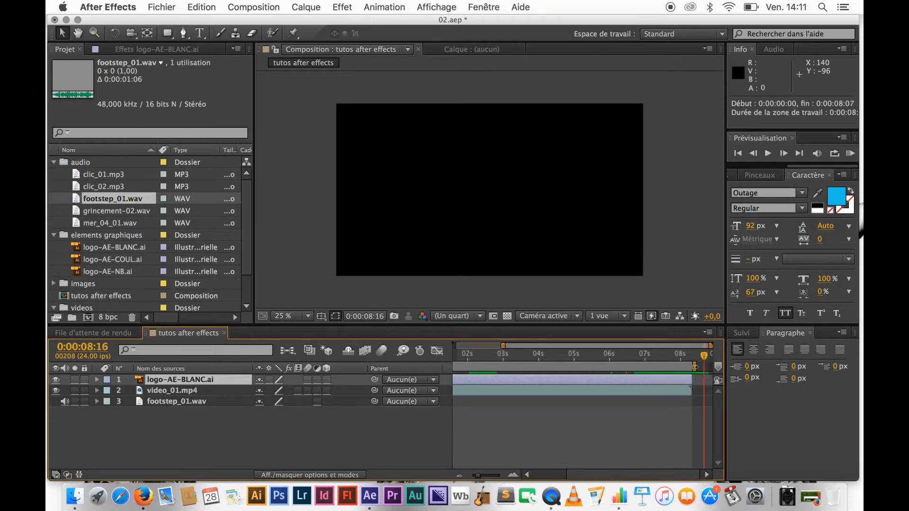
{"action": "right_click", "coordinate": [684, 366]}
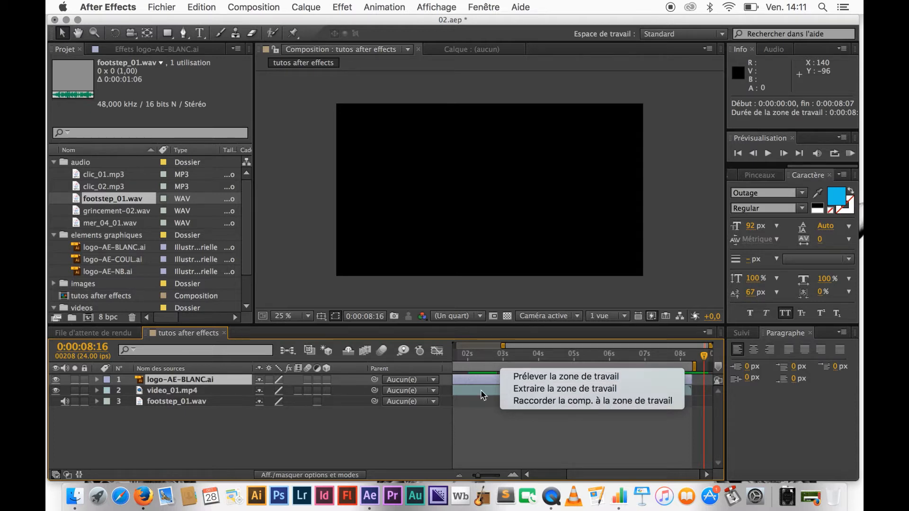
{"action": "left_click", "coordinate": [485, 419]}
{"action": "scroll", "coordinate": [486, 363], "scroll_direction": "left", "scroll_amount": 5}
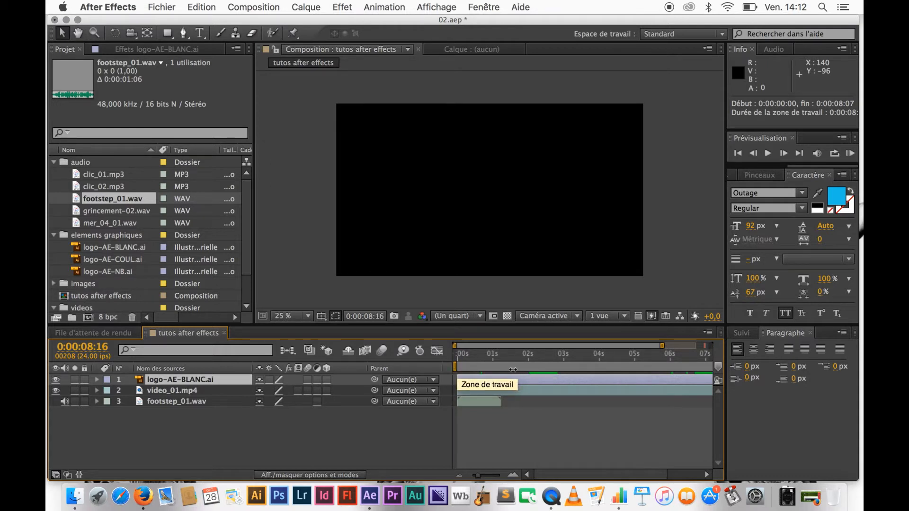
{"action": "scroll", "coordinate": [526, 369], "scroll_direction": "right", "scroll_amount": 5}
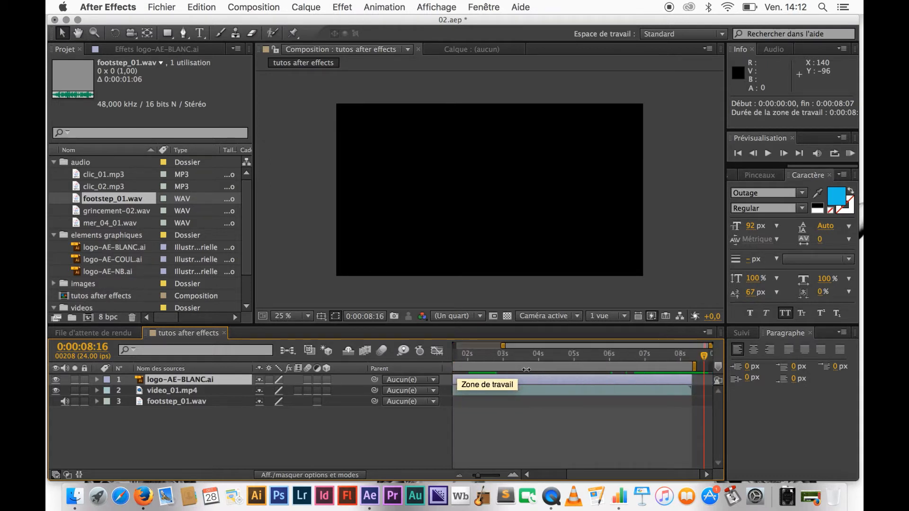
{"action": "left_click", "coordinate": [694, 366]}
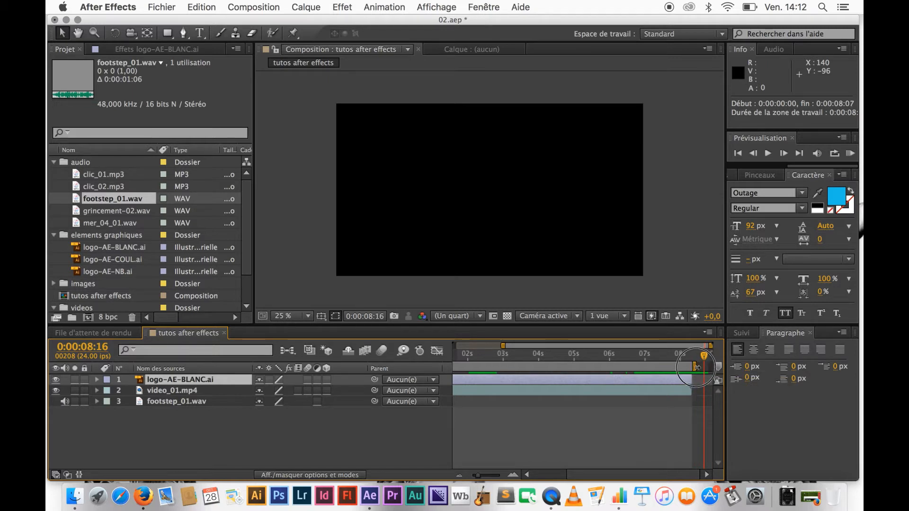
{"action": "right_click", "coordinate": [674, 365]}
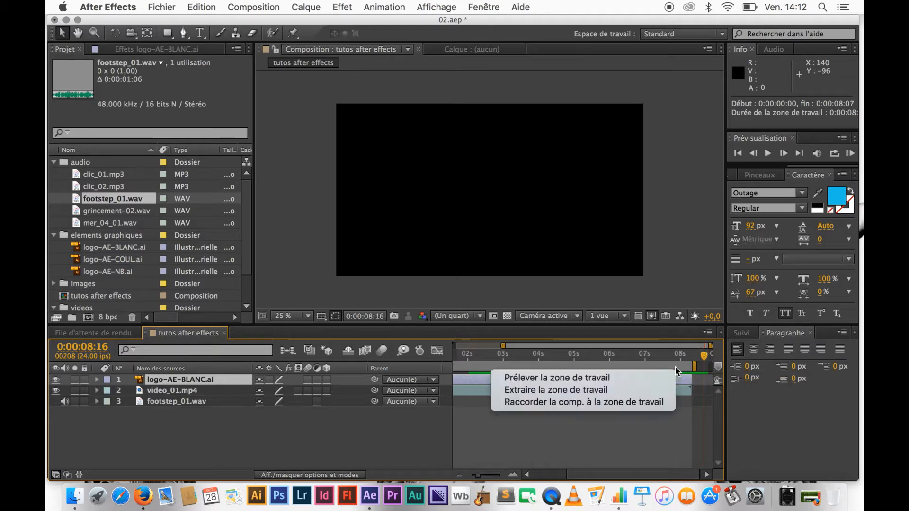
{"action": "left_click", "coordinate": [638, 408]}
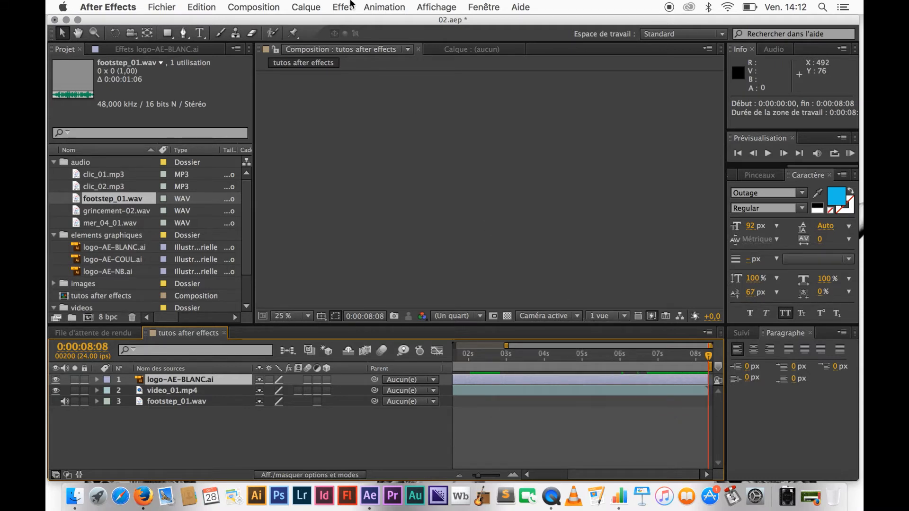
Step: Check the composition's duration in the composition settings, and look over the timeline from its start to its end
{"action": "left_click", "coordinate": [261, 7]}
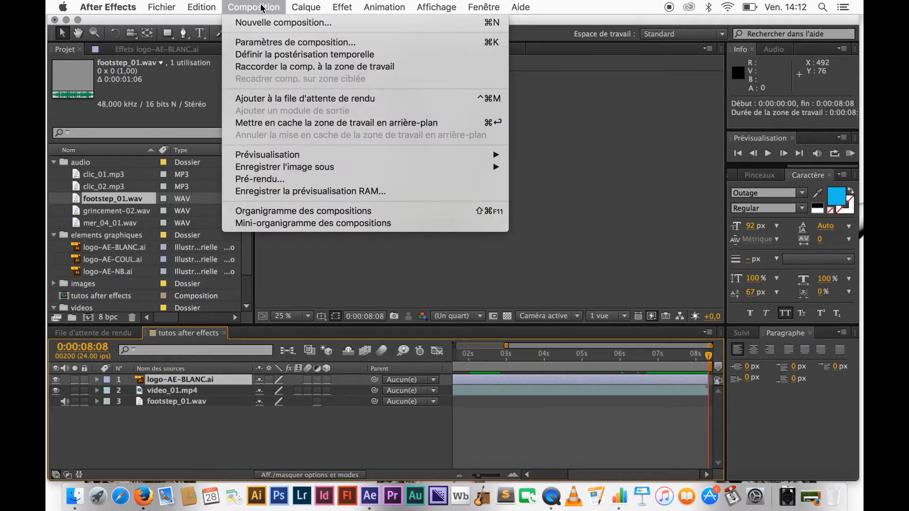
{"action": "left_click", "coordinate": [266, 41]}
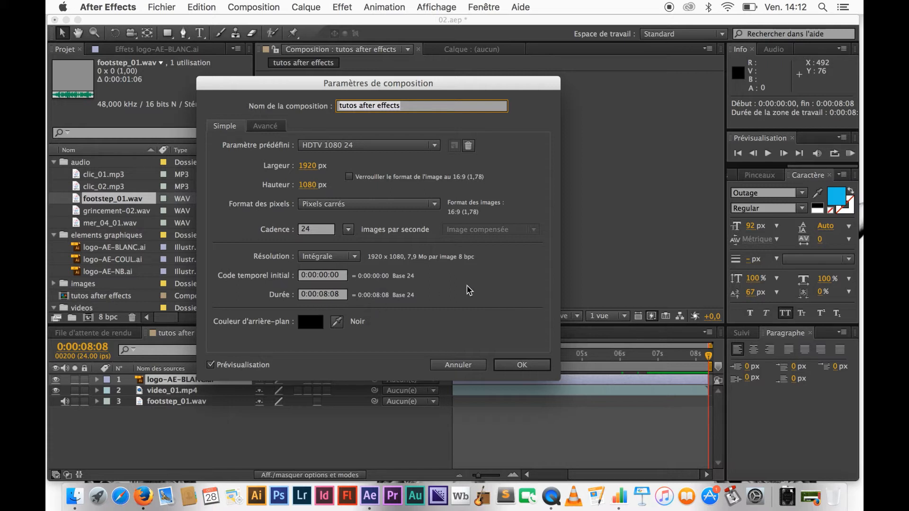
{"action": "left_click", "coordinate": [539, 370]}
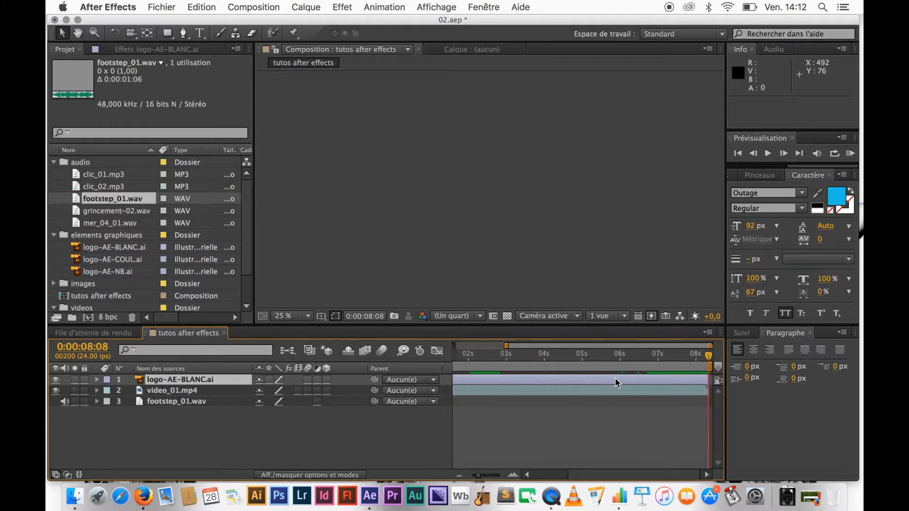
{"action": "scroll", "coordinate": [614, 378], "scroll_direction": "left", "scroll_amount": 5}
{"action": "scroll", "coordinate": [615, 378], "scroll_direction": "right", "scroll_amount": 5}
{"action": "scroll", "coordinate": [614, 377], "scroll_direction": "left", "scroll_amount": 5}
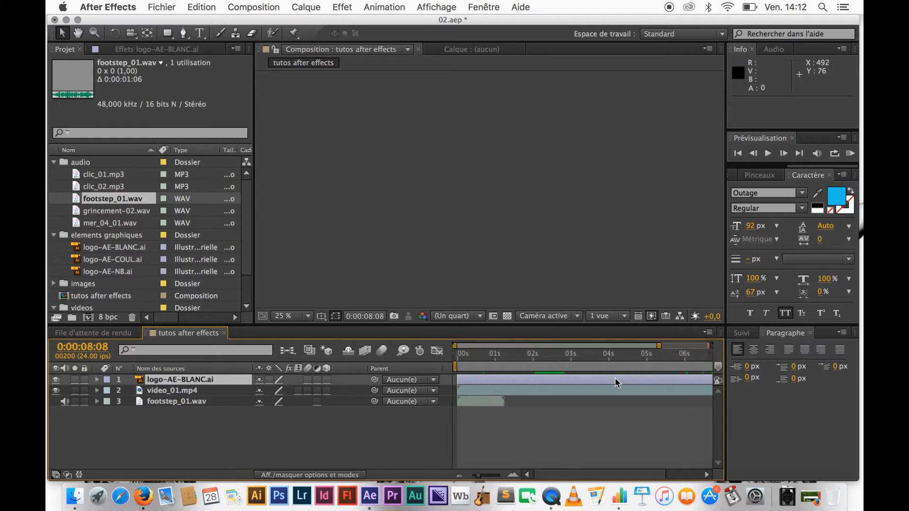
{"action": "scroll", "coordinate": [615, 378], "scroll_direction": "right", "scroll_amount": 5}
{"action": "scroll", "coordinate": [615, 377], "scroll_direction": "left", "scroll_amount": 5}
{"action": "scroll", "coordinate": [614, 378], "scroll_direction": "right", "scroll_amount": 5}
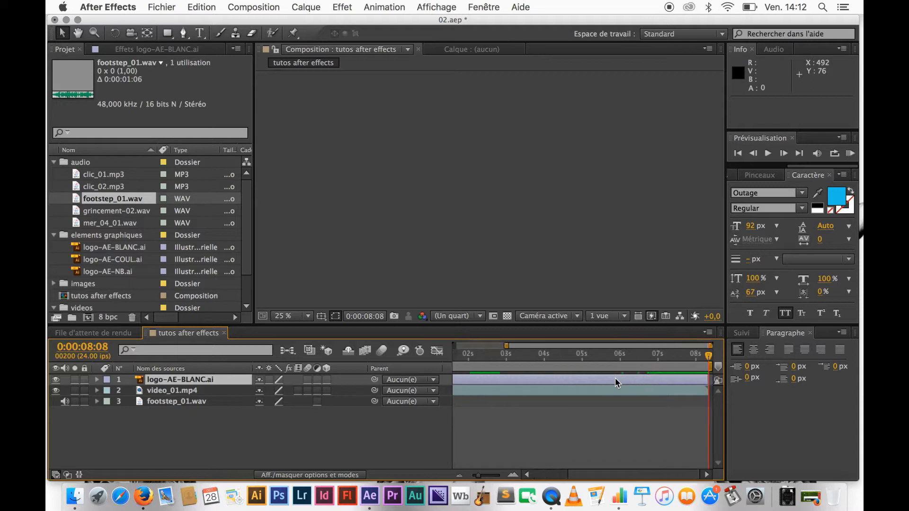
{"action": "scroll", "coordinate": [614, 377], "scroll_direction": "left", "scroll_amount": 3}
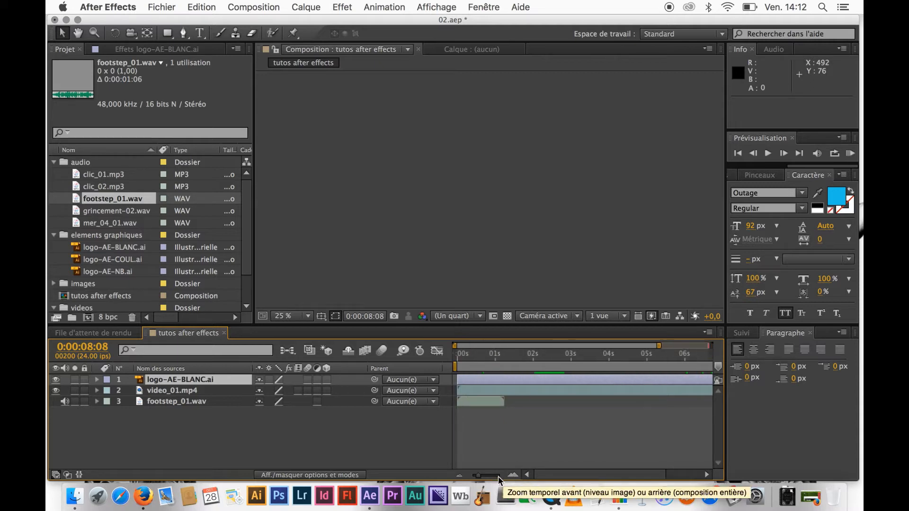
Step: Examine the timeline at single-frame scale, with the current time placed at 0:00:04:05
{"action": "left_click_drag", "start_coordinate": [480, 475], "coordinate": [502, 476]}
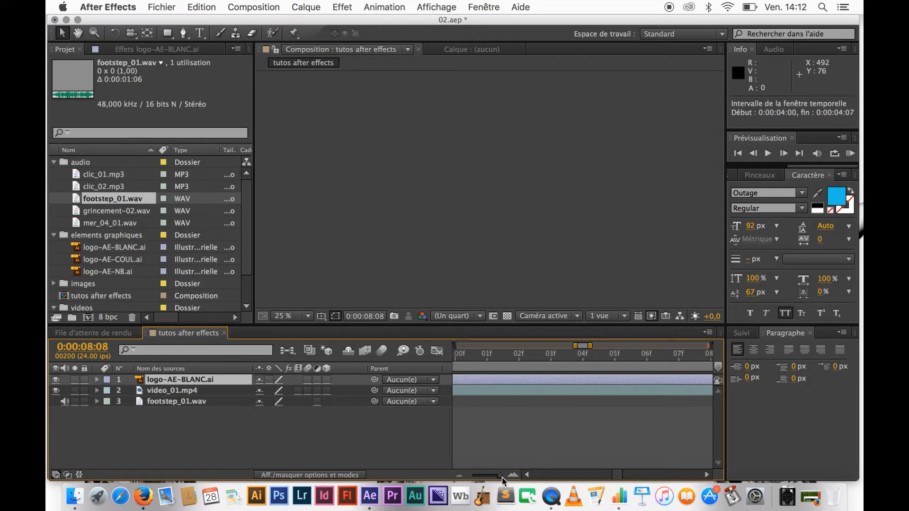
{"action": "left_click", "coordinate": [492, 380]}
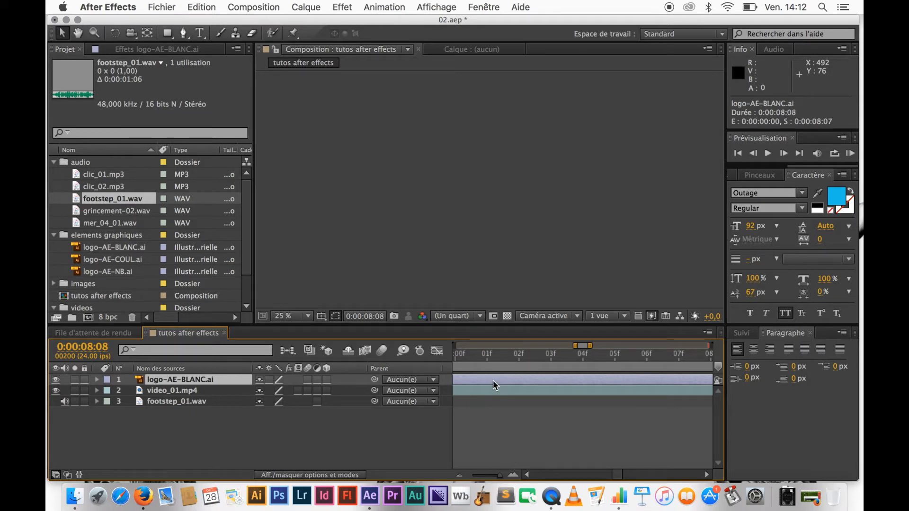
{"action": "left_click_drag", "start_coordinate": [503, 354], "coordinate": [600, 368]}
{"action": "scroll", "coordinate": [599, 369], "scroll_direction": "right", "scroll_amount": 5}
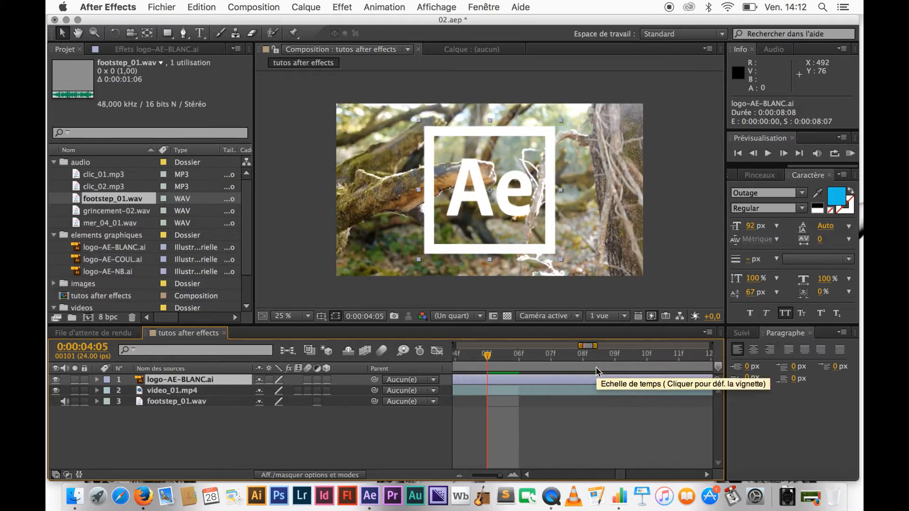
{"action": "scroll", "coordinate": [596, 368], "scroll_direction": "right", "scroll_amount": 5}
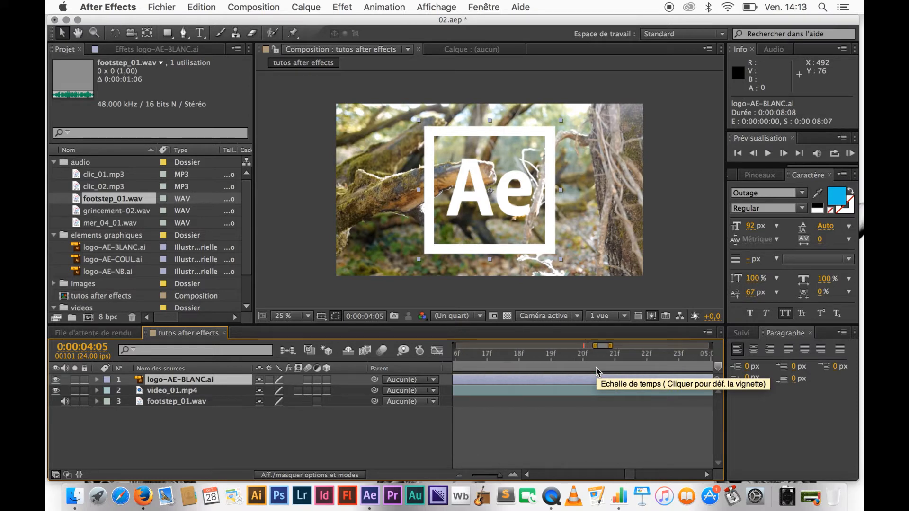
{"action": "scroll", "coordinate": [596, 371], "scroll_direction": "right", "scroll_amount": 2}
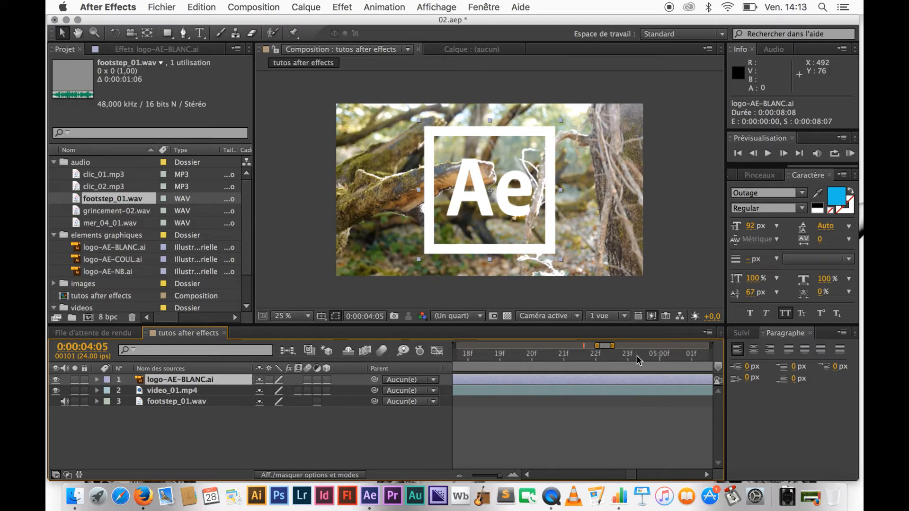
Step: Examine how frames roll over into seconds by placing the current time at 0:00:05:00, 0:00:05:01 and 0:00:06:00
{"action": "left_click", "coordinate": [659, 357]}
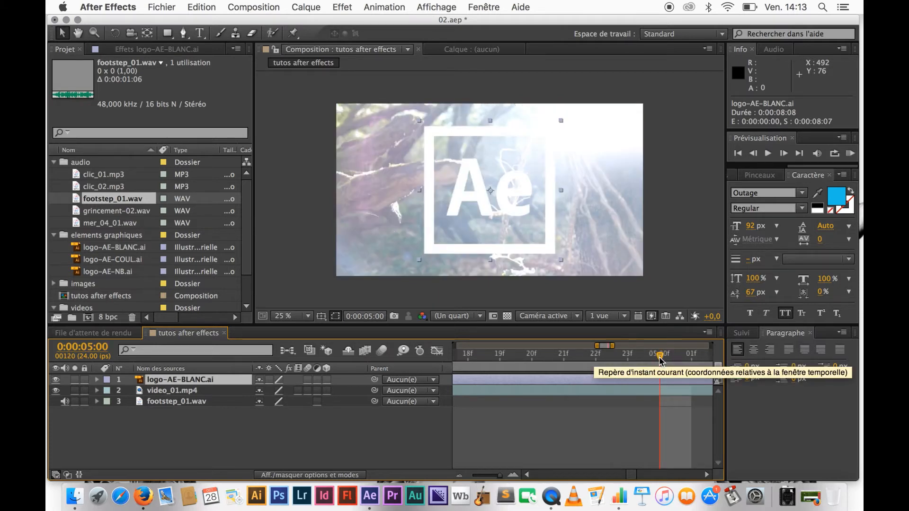
{"action": "left_click_drag", "start_coordinate": [660, 358], "coordinate": [691, 360]}
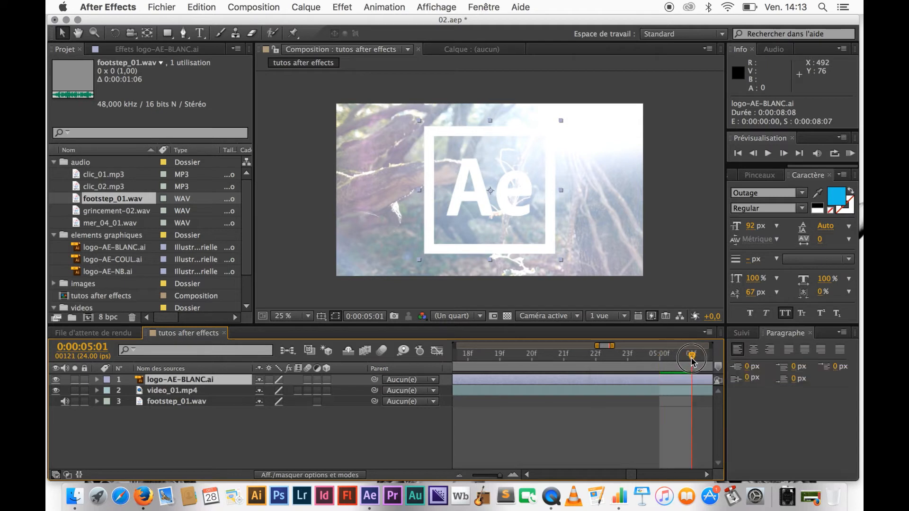
{"action": "scroll", "coordinate": [649, 372], "scroll_direction": "right", "scroll_amount": 3}
{"action": "scroll", "coordinate": [649, 371], "scroll_direction": "right", "scroll_amount": 10}
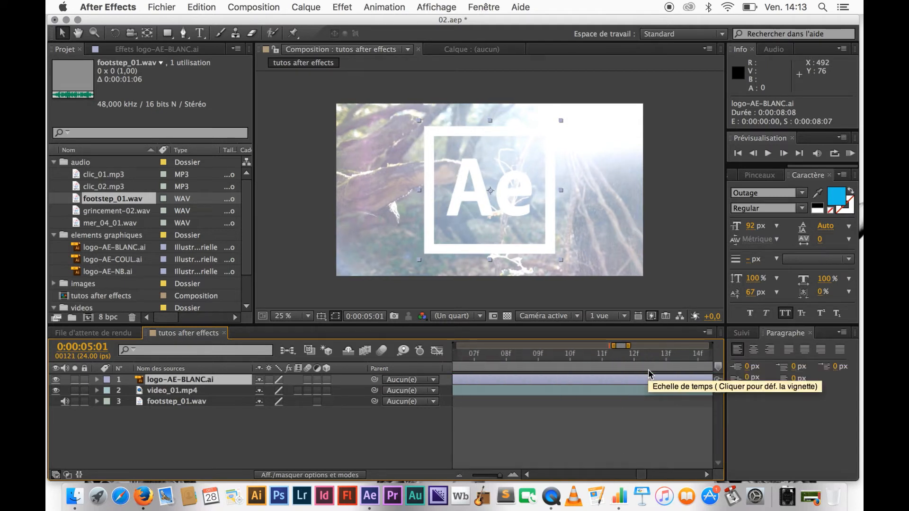
{"action": "scroll", "coordinate": [649, 369], "scroll_direction": "right", "scroll_amount": 9}
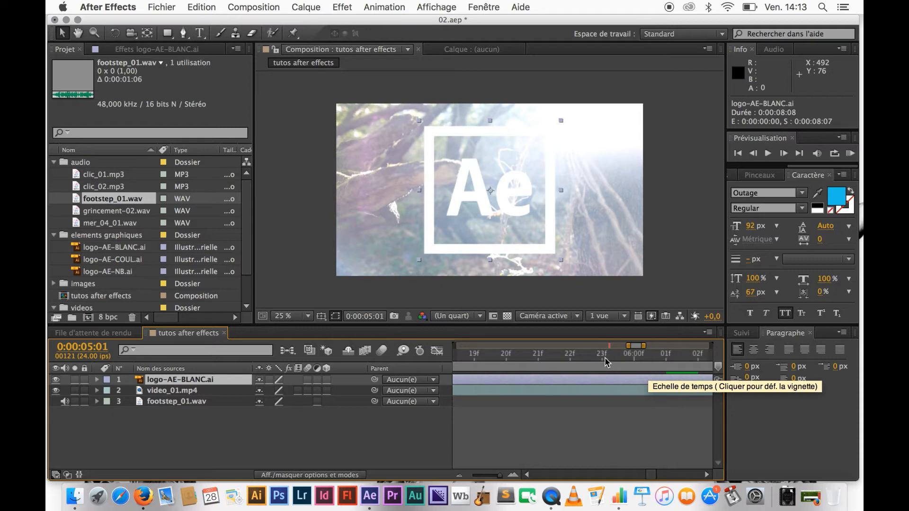
{"action": "left_click", "coordinate": [634, 358]}
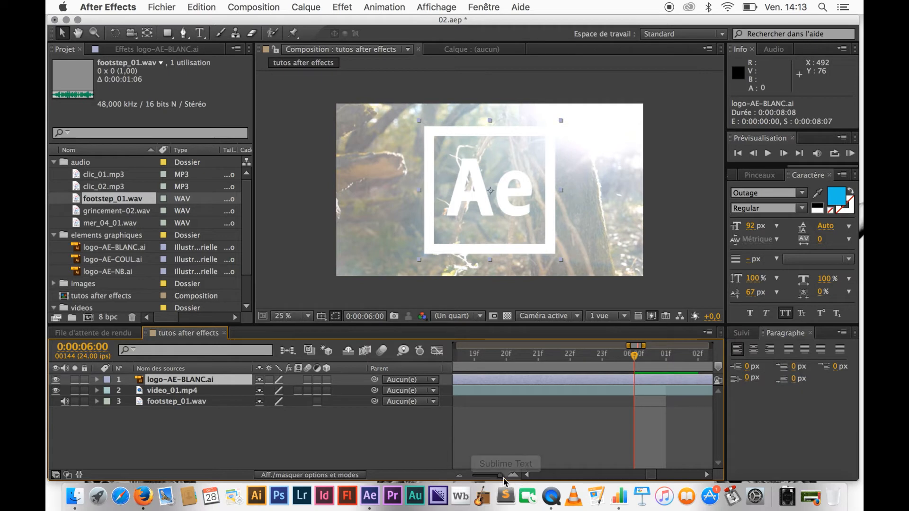
{"action": "left_click", "coordinate": [655, 411]}
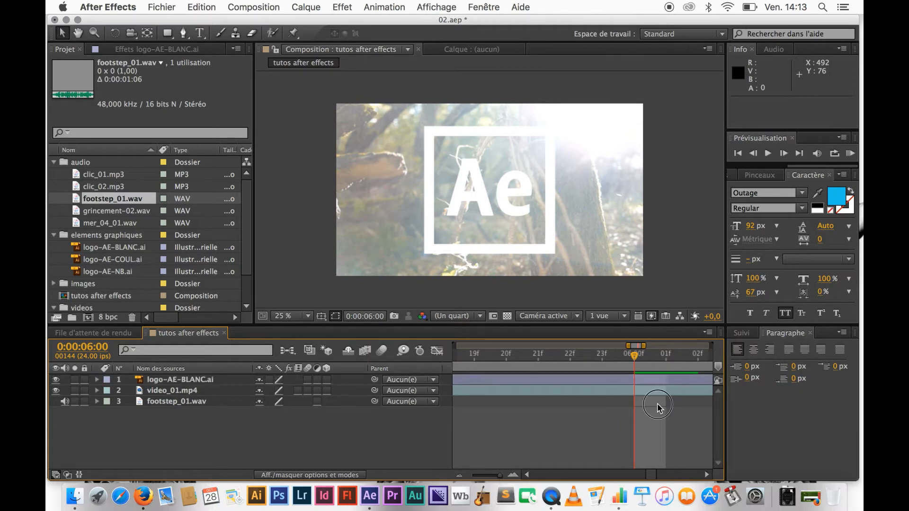
{"action": "left_click", "coordinate": [602, 392]}
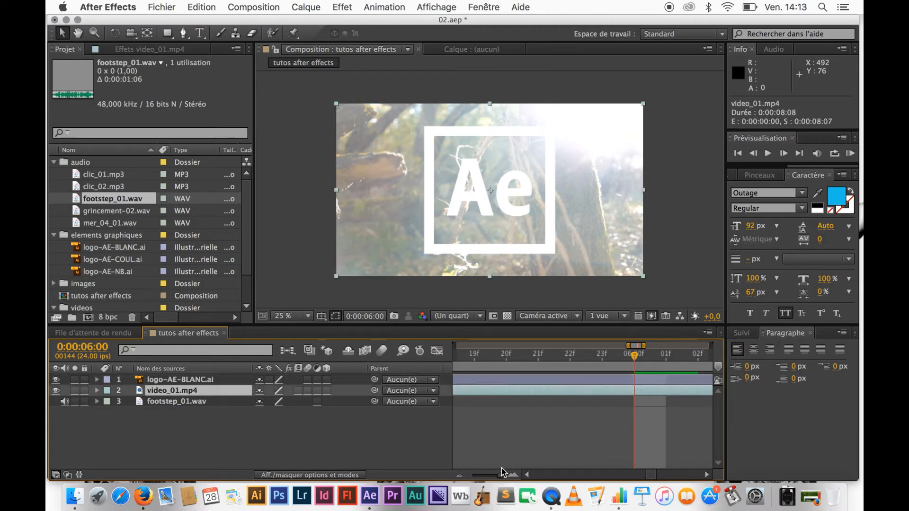
Step: Show the whole composition in the timeline and place the current time at 0:00:01:14
{"action": "left_click_drag", "start_coordinate": [501, 476], "coordinate": [469, 477]}
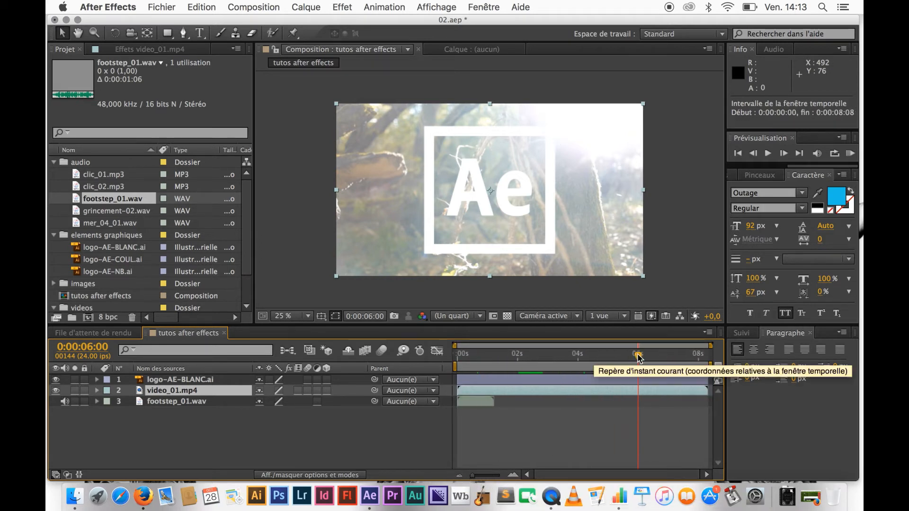
{"action": "left_click_drag", "start_coordinate": [638, 358], "coordinate": [470, 353]}
{"action": "left_click_drag", "start_coordinate": [463, 356], "coordinate": [504, 359]}
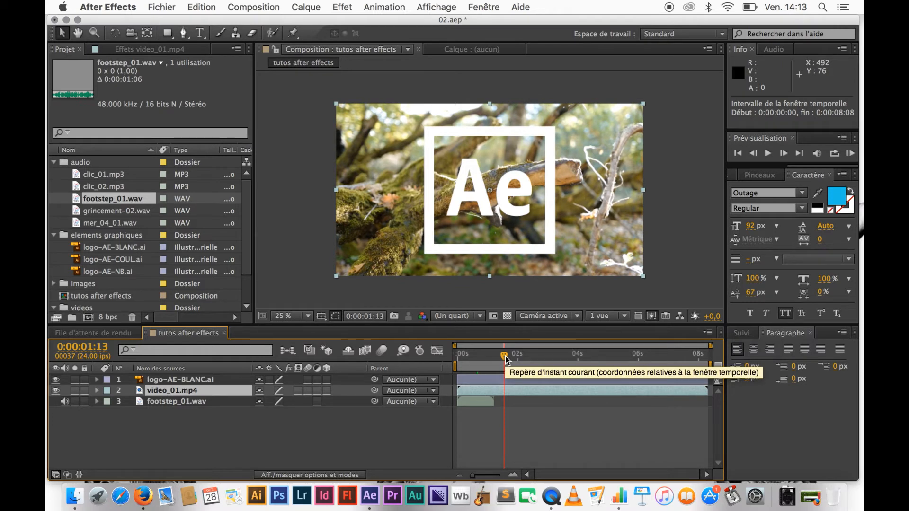
{"action": "key", "text": "Return"}
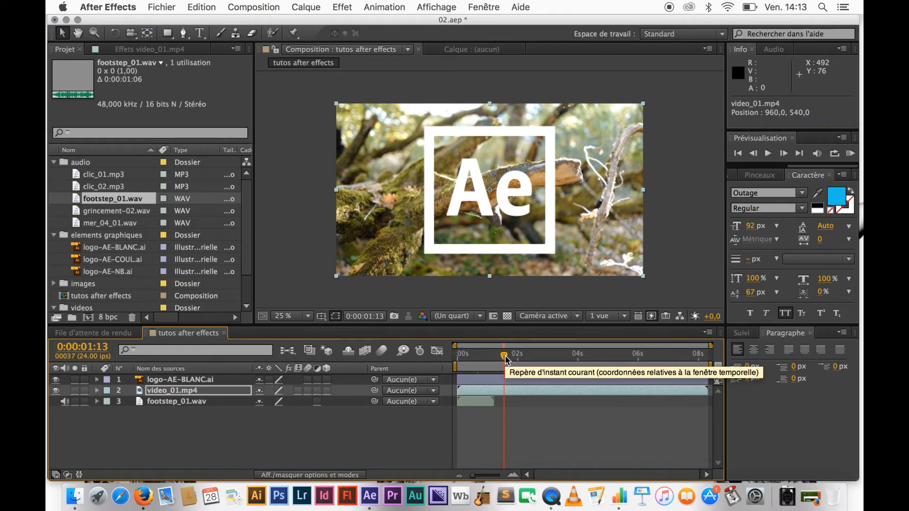
{"action": "left_click", "coordinate": [505, 359]}
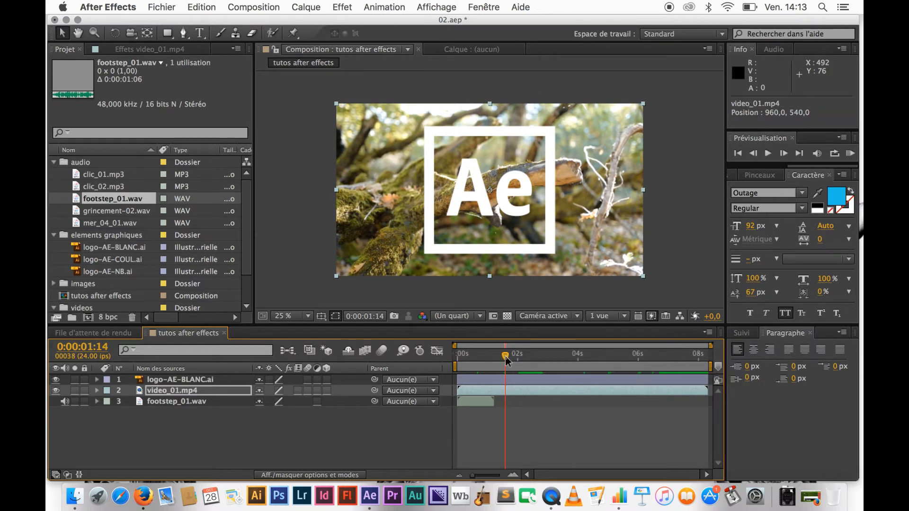
Step: Advance the current time one frame at a time from 0:00:01:14 to about 0:00:02:18, watching the image in the composition
{"action": "key", "text": "Page_Down"}
{"action": "key", "text": "Page_Down"}
{"action": "key", "text": "Page_Down"}
{"action": "key", "text": "Page_Down"}
{"action": "key", "text": "Page_Down"}
{"action": "key", "text": "Page_Down"}
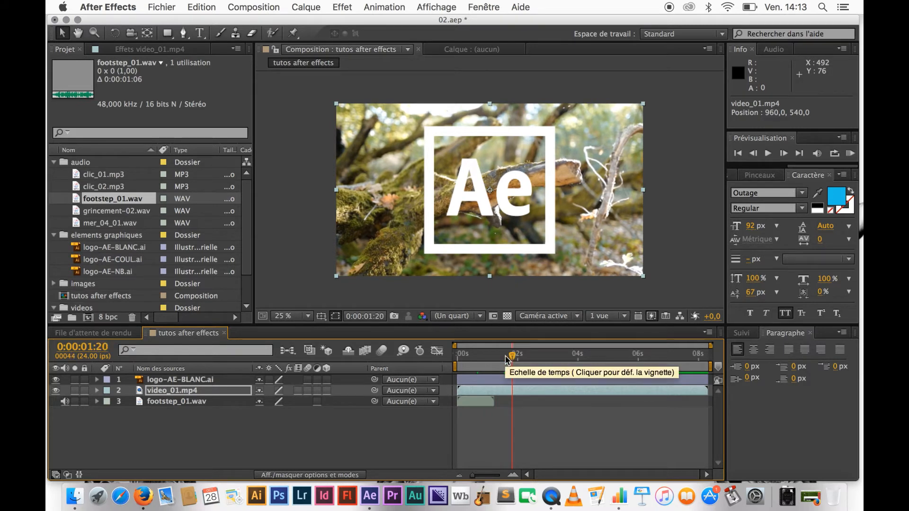
{"action": "key", "text": "Page_Down"}
{"action": "key", "text": "Page_Down"}
{"action": "key", "text": "Page_Down"}
{"action": "key", "text": "Page_Down"}
{"action": "key", "text": "Page_Down"}
{"action": "key", "text": "Page_Down"}
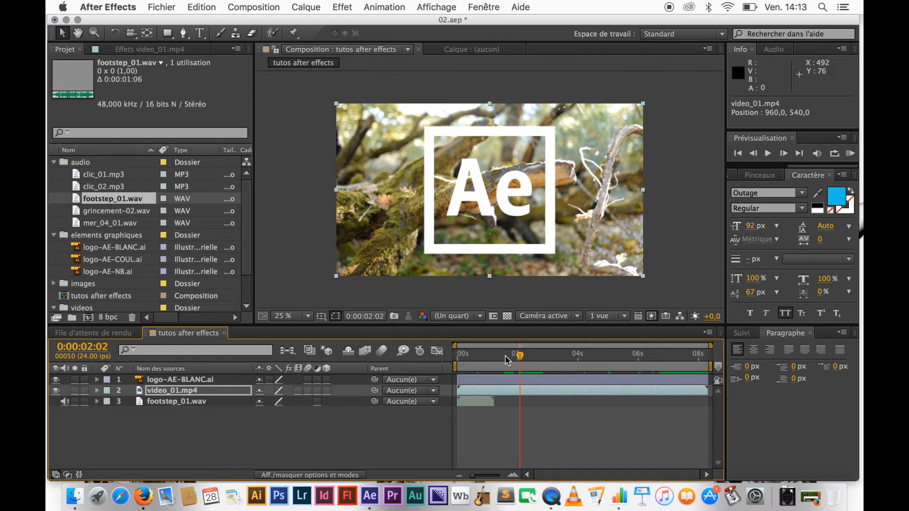
{"action": "key", "text": "Page_Down"}
{"action": "key", "text": "Page_Down"}
{"action": "key", "text": "Page_Down"}
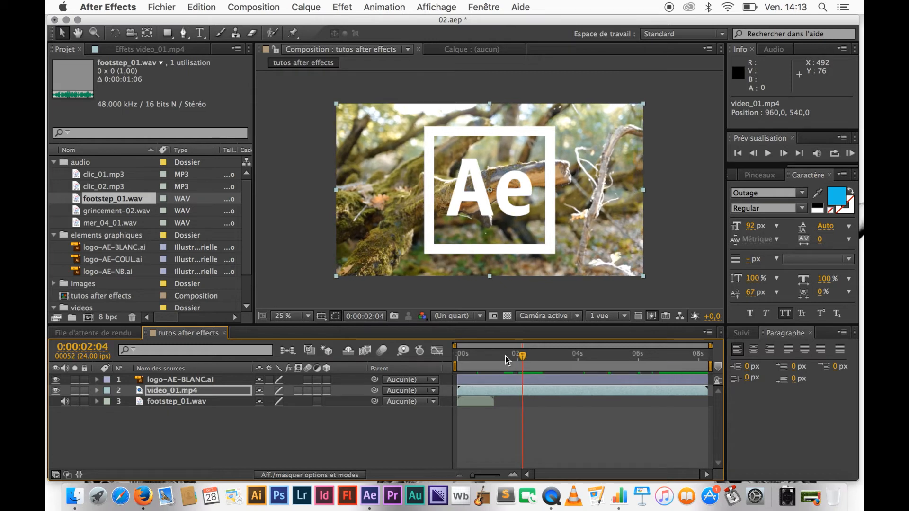
{"action": "key", "text": "Page_Down"}
{"action": "key", "text": "Page_Down"}
{"action": "key", "text": "Page_Down"}
{"action": "key", "text": "Page_Down"}
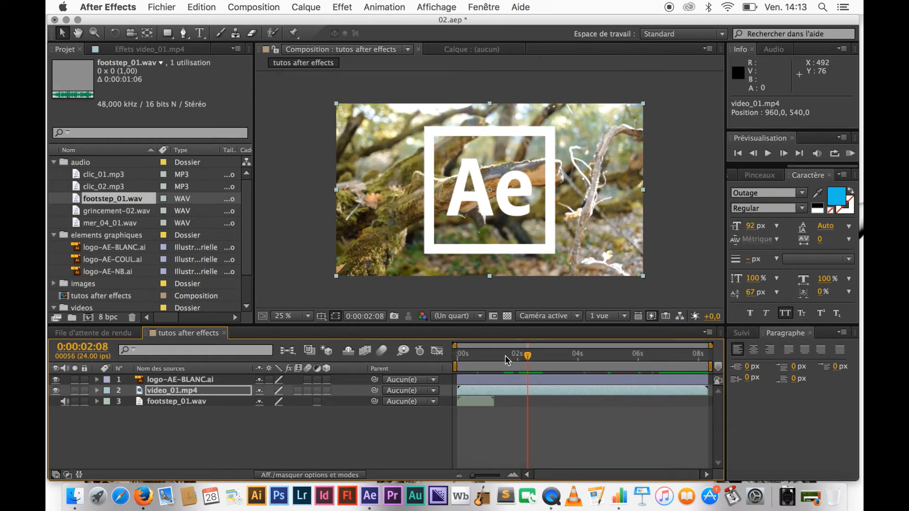
{"action": "key", "text": "Page_Down"}
{"action": "key", "text": "Page_Down"}
{"action": "key", "text": "Page_Down"}
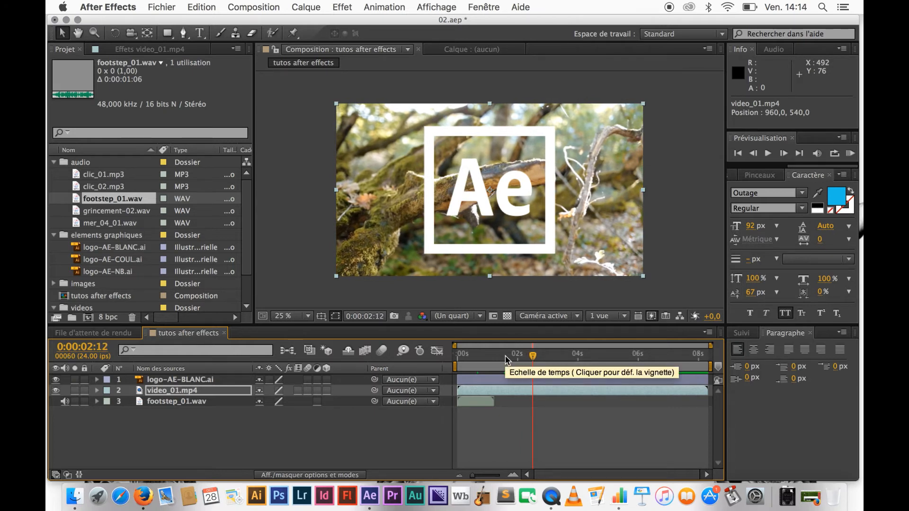
{"action": "key", "text": "Page_Down"}
{"action": "key", "text": "Page_Down"}
{"action": "key", "text": "Page_Down"}
{"action": "key", "text": "Page_Down"}
{"action": "key", "text": "Page_Down"}
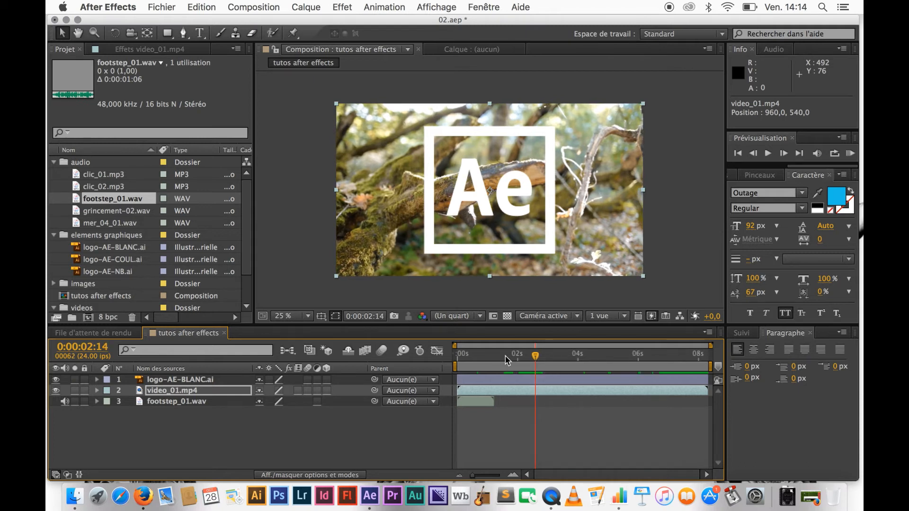
{"action": "key", "text": "Page_Down"}
{"action": "key", "text": "Page_Down"}
{"action": "key", "text": "Page_Down"}
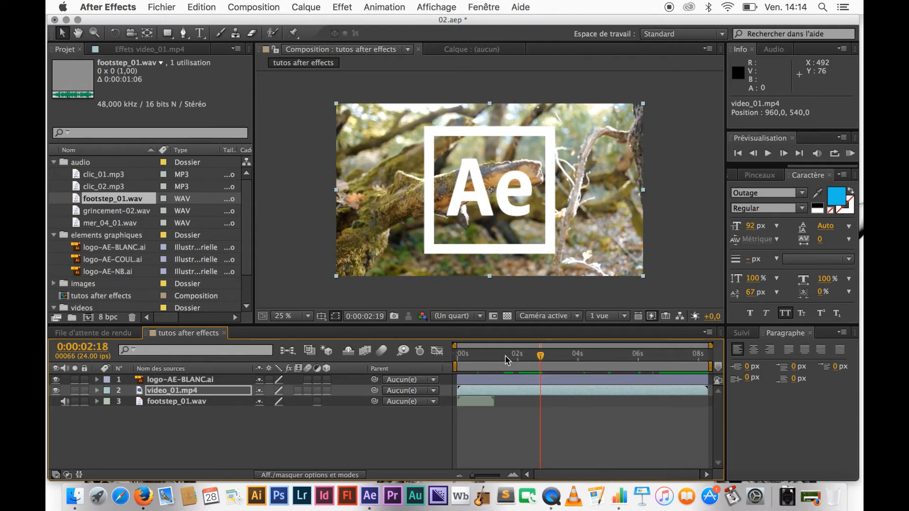
Step: Move the current time backward one frame at a time to 0:00:01:06, watching the image in the composition
{"action": "key", "text": "Page_Up"}
{"action": "key", "text": "Page_Up"}
{"action": "key", "text": "Page_Up"}
{"action": "key", "text": "Page_Up"}
{"action": "key", "text": "Page_Up"}
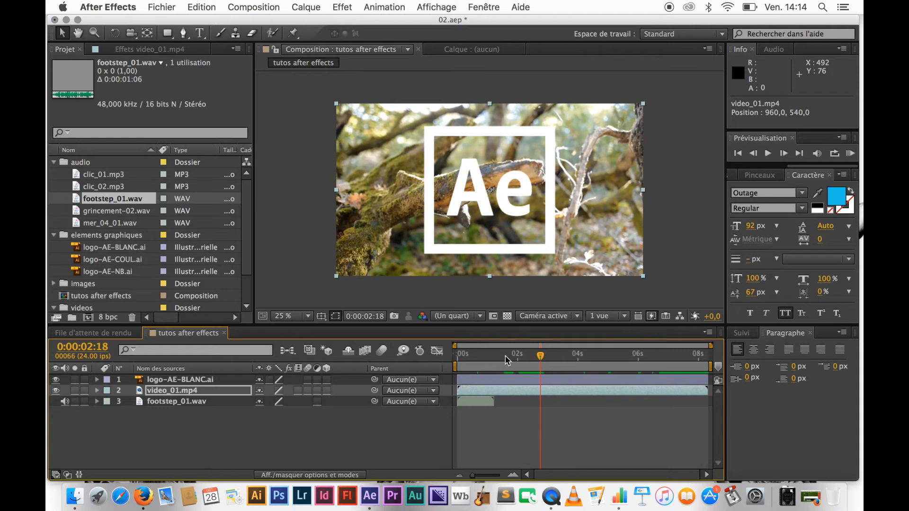
{"action": "key", "text": "Page_Up"}
{"action": "key", "text": "Page_Up"}
{"action": "key", "text": "Page_Up"}
{"action": "key", "text": "Page_Up"}
{"action": "key", "text": "Page_Up"}
{"action": "key", "text": "Page_Up"}
{"action": "key", "text": "Page_Up"}
{"action": "key", "text": "Page_Up"}
{"action": "key", "text": "Page_Up"}
{"action": "key", "text": "Page_Up"}
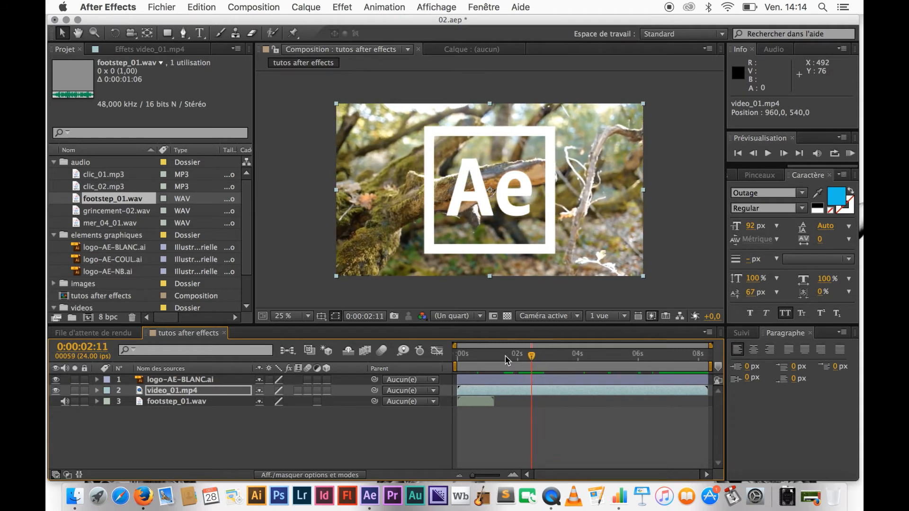
{"action": "key", "text": "Page_Up"}
{"action": "key", "text": "Page_Up"}
{"action": "key", "text": "Page_Up"}
{"action": "key", "text": "Page_Up"}
{"action": "key", "text": "Page_Up"}
{"action": "key", "text": "Page_Up"}
{"action": "key", "text": "Page_Up"}
{"action": "key", "text": "Page_Up"}
{"action": "key", "text": "Page_Up"}
{"action": "key", "text": "Page_Up"}
{"action": "key", "text": "Page_Up"}
{"action": "key", "text": "Page_Up"}
{"action": "key", "text": "Page_Up"}
{"action": "key", "text": "Page_Up"}
{"action": "key", "text": "Page_Up"}
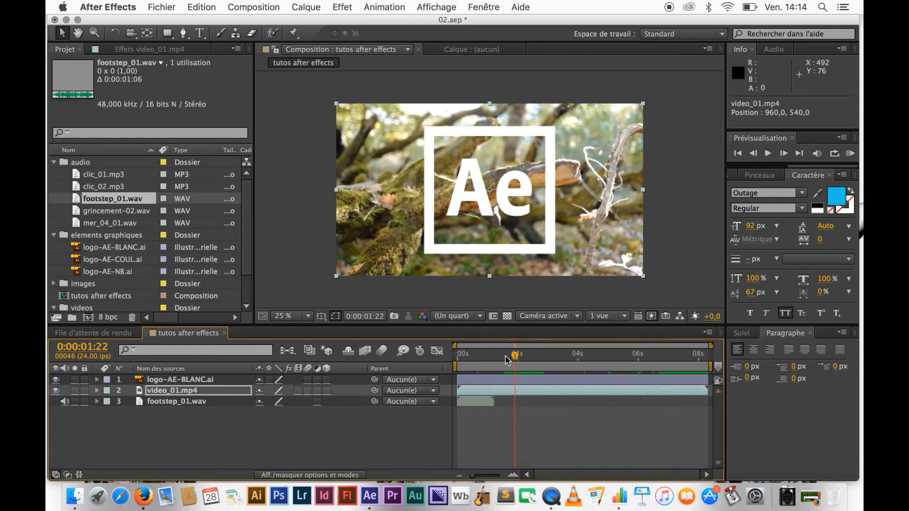
{"action": "key", "text": "Page_Up"}
{"action": "key", "text": "Page_Up"}
{"action": "key", "text": "Page_Up"}
{"action": "key", "text": "Page_Up"}
{"action": "key", "text": "Page_Up"}
{"action": "key", "text": "Page_Up"}
{"action": "key", "text": "Page_Up"}
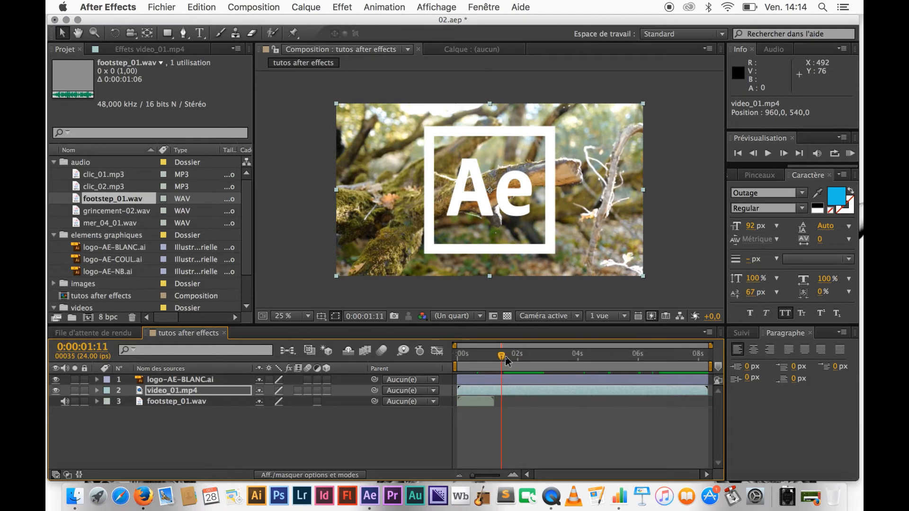
{"action": "key", "text": "Page_Up"}
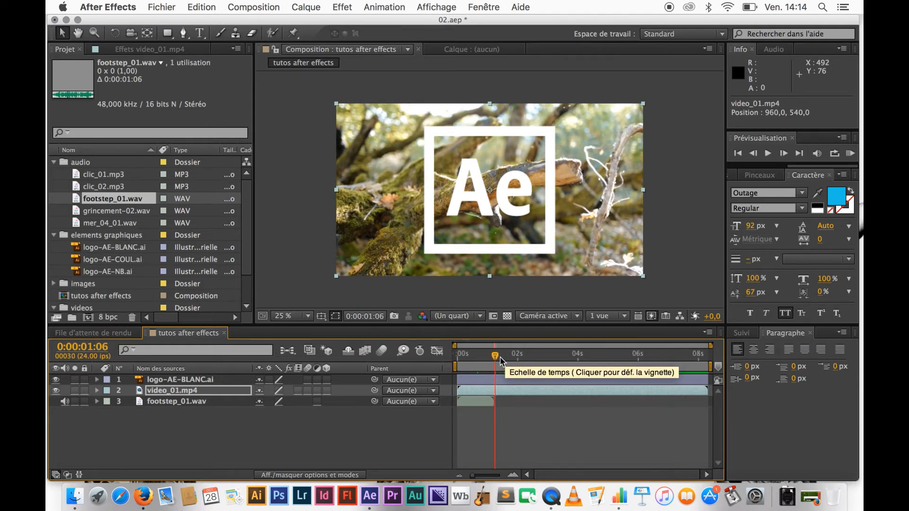
Step: Scrub the current time to 0:00:02:06 and deselect the video_01.mp4 layer
{"action": "left_click", "coordinate": [494, 356]}
{"action": "left_click_drag", "start_coordinate": [494, 356], "coordinate": [525, 364]}
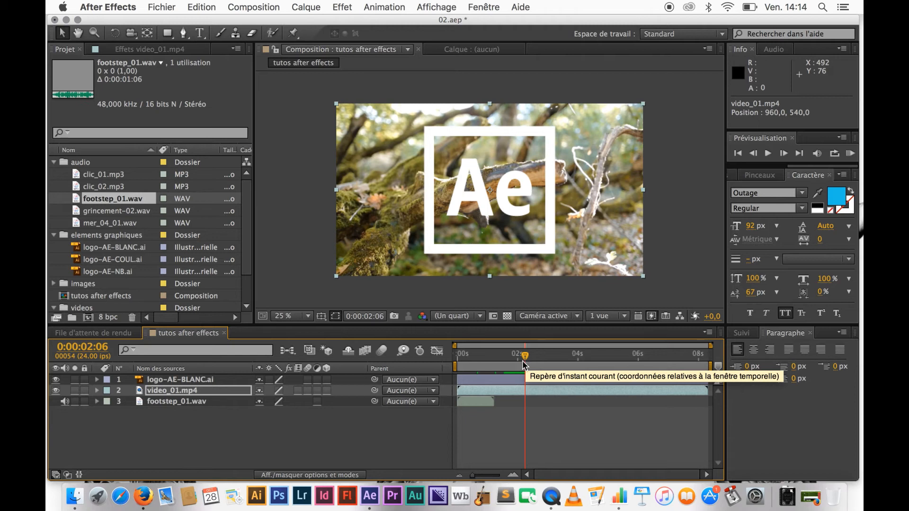
{"action": "left_click", "coordinate": [310, 434]}
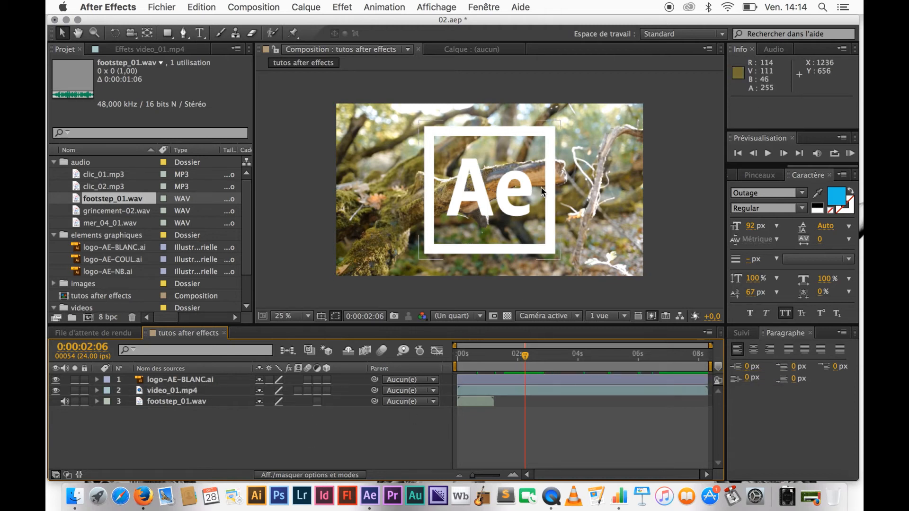